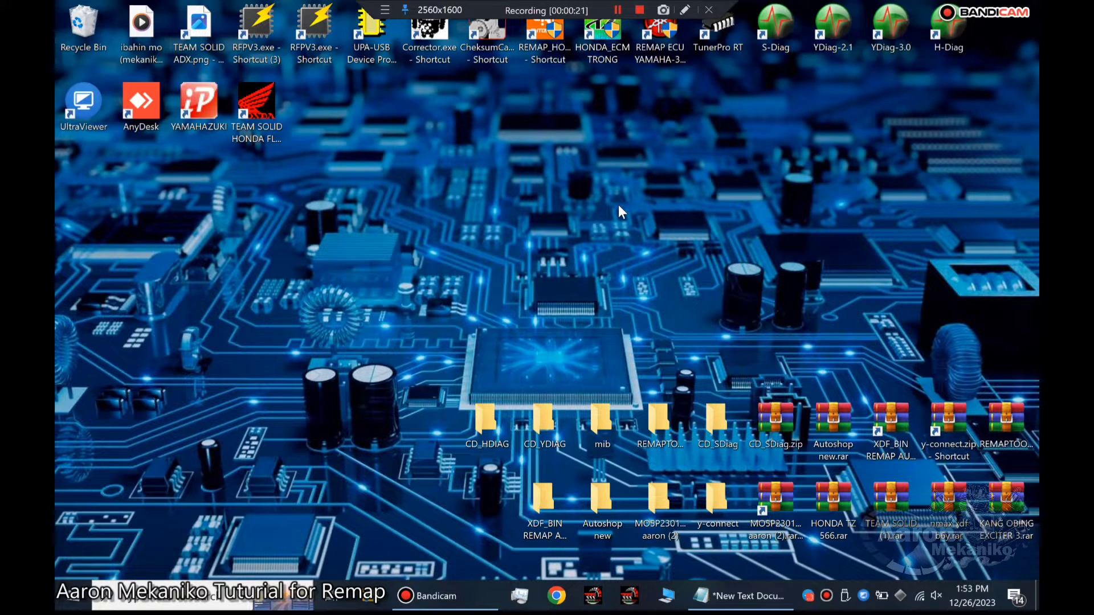
# Review the Basic Honda Remap procedure notes, and run the TEAM SOLID HONDA FLASH 2023 program as administrator.
pyautogui.click(731, 597)
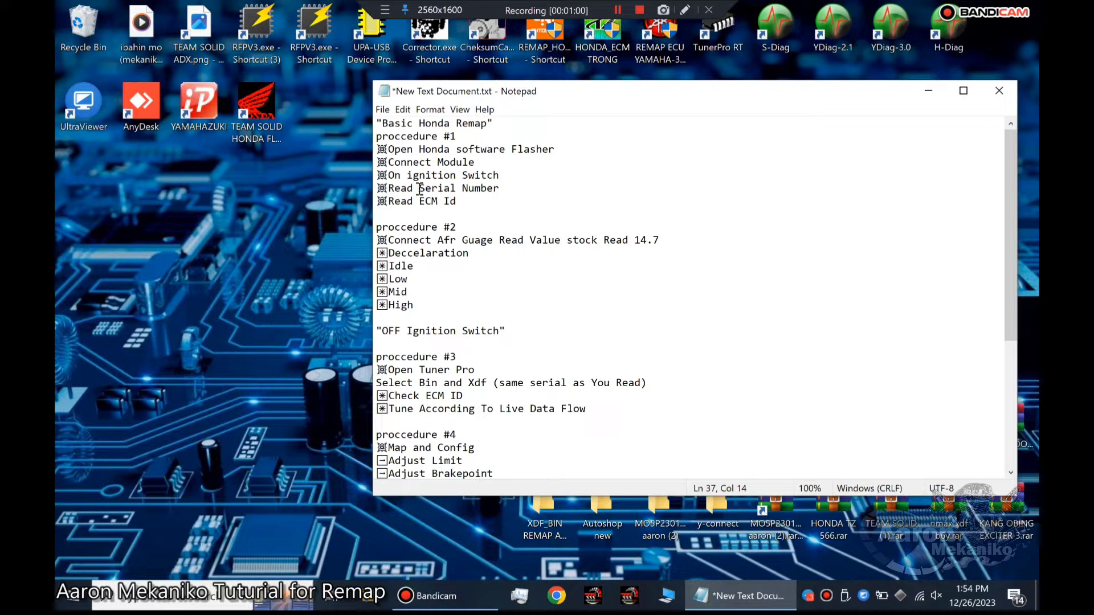
pyautogui.click(929, 93)
pyautogui.rightClick(258, 108)
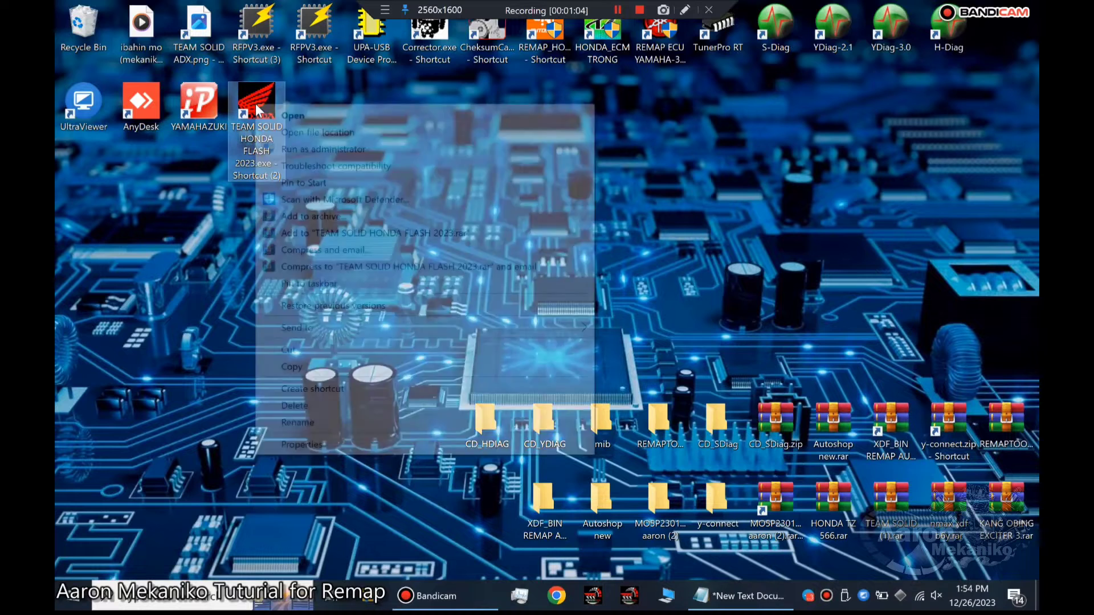
pyautogui.click(285, 149)
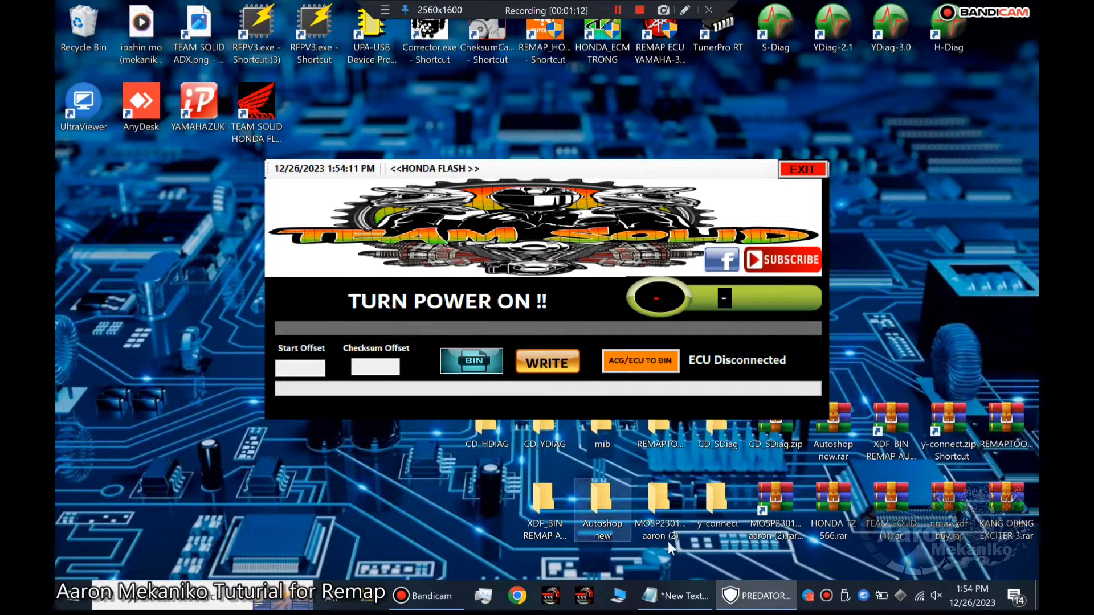
# Compare the remap procedure notes with the Honda flasher's serial number and ECM ID readings.
pyautogui.click(684, 596)
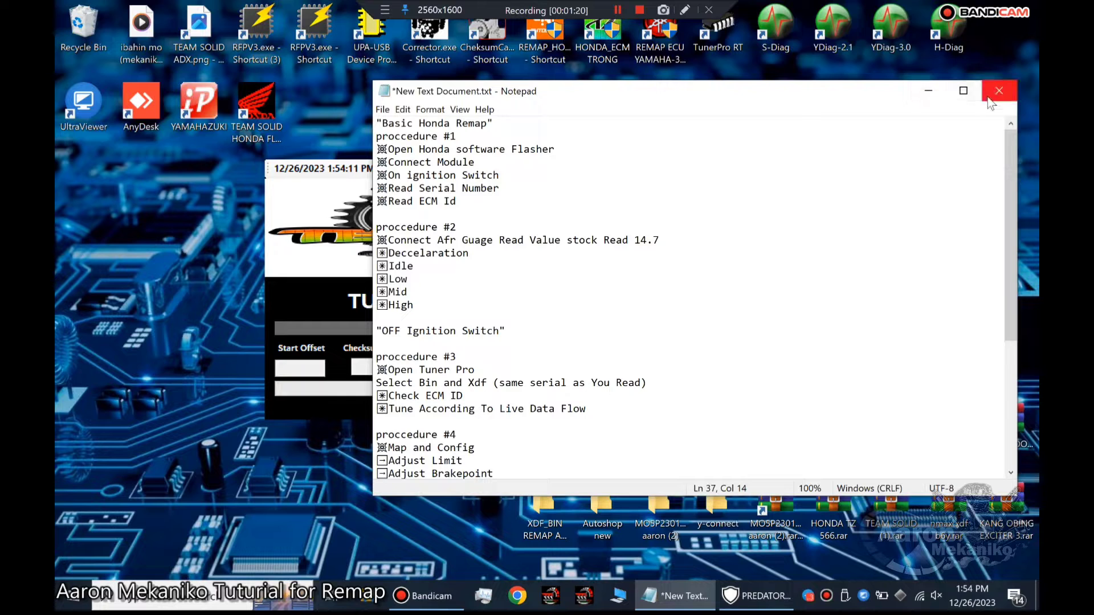
pyautogui.click(927, 92)
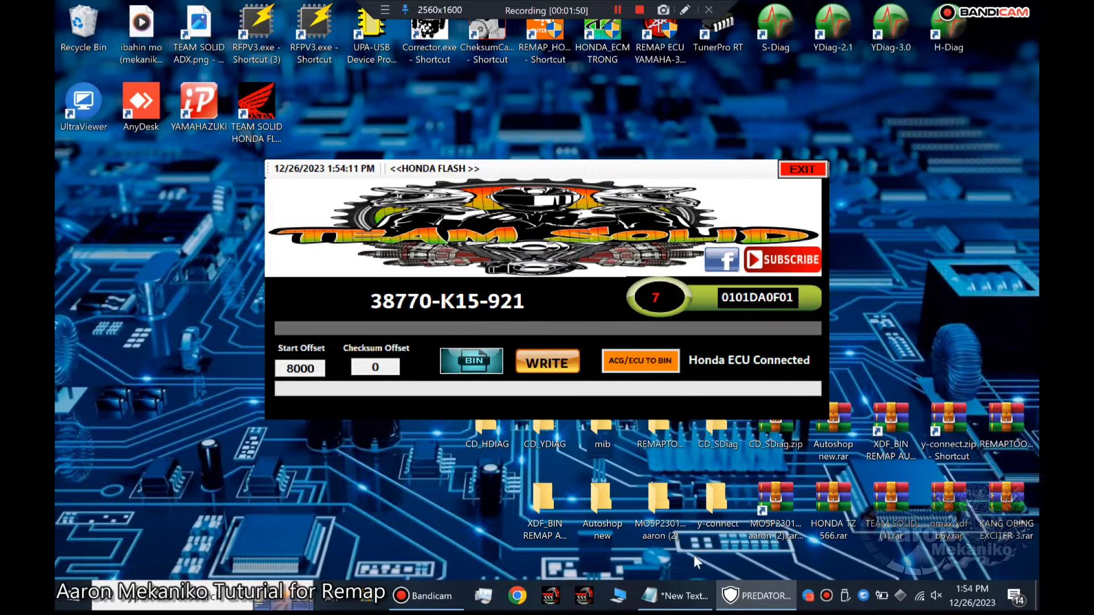
pyautogui.click(679, 596)
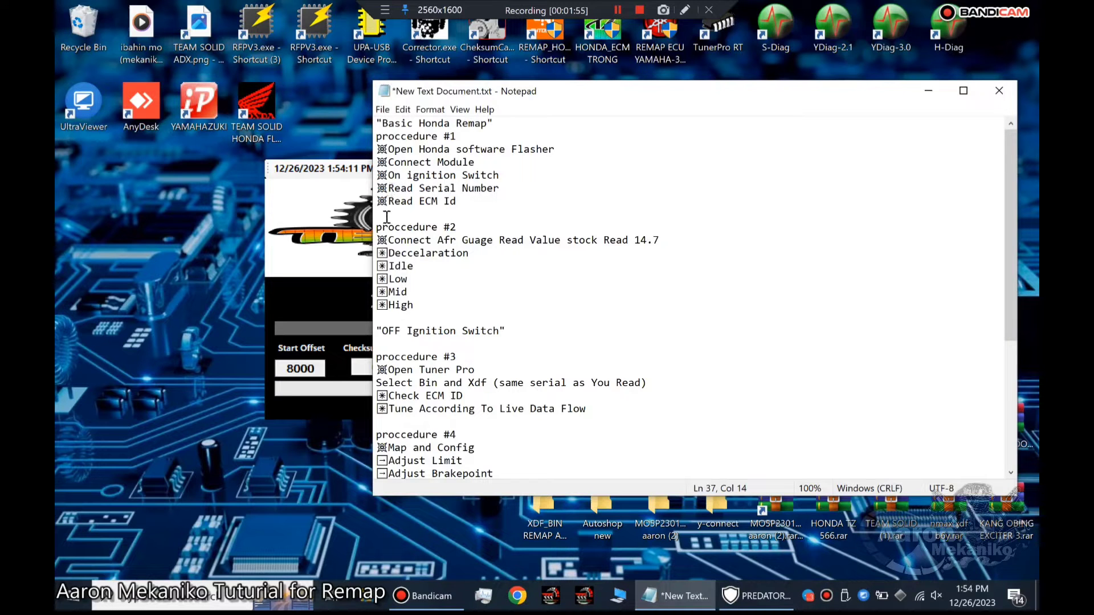
pyautogui.click(927, 92)
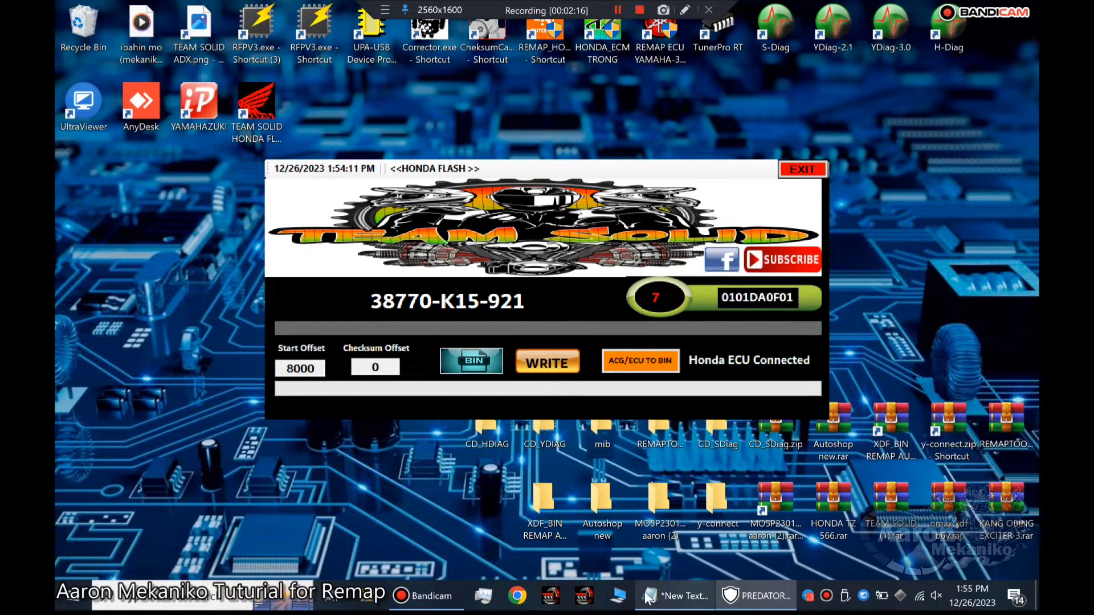
pyautogui.click(661, 603)
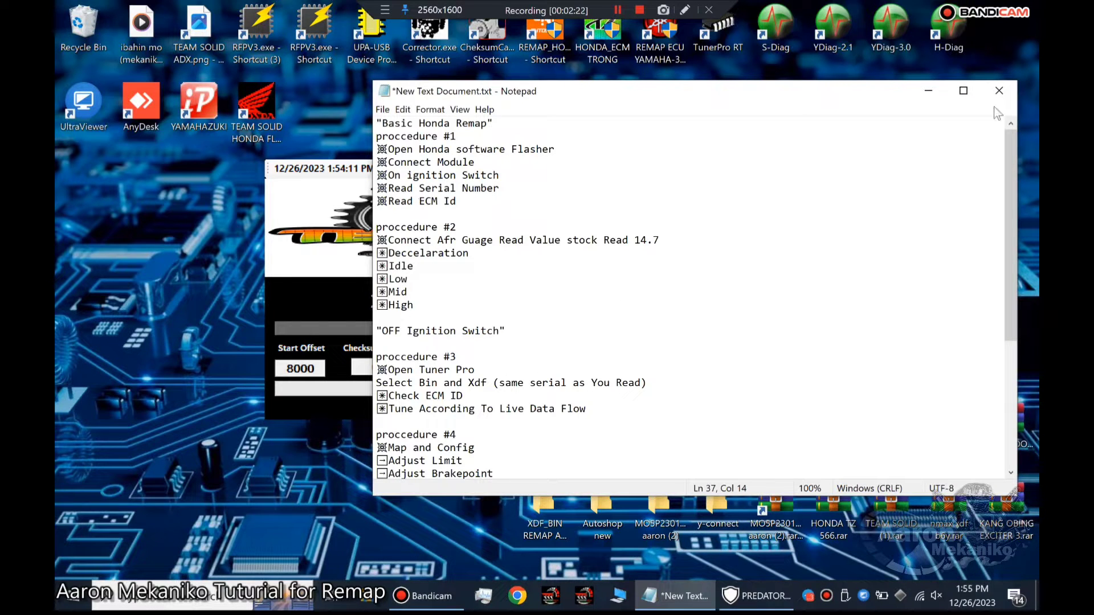
pyautogui.click(929, 93)
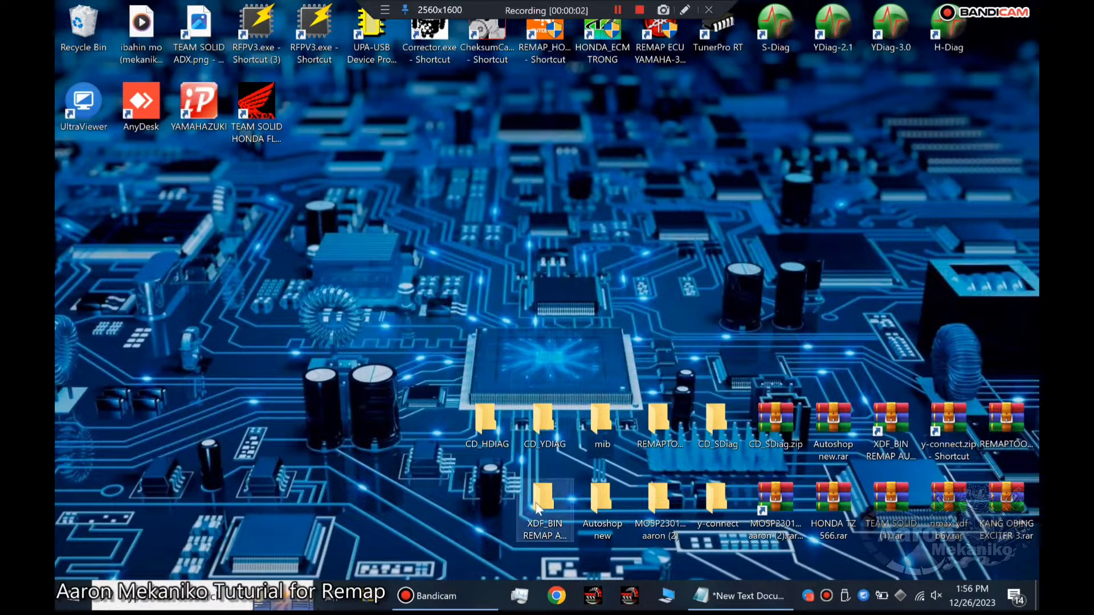
# Read through the remap procedure notes again, and run the Honda flasher as administrator before exiting it.
pyautogui.click(740, 596)
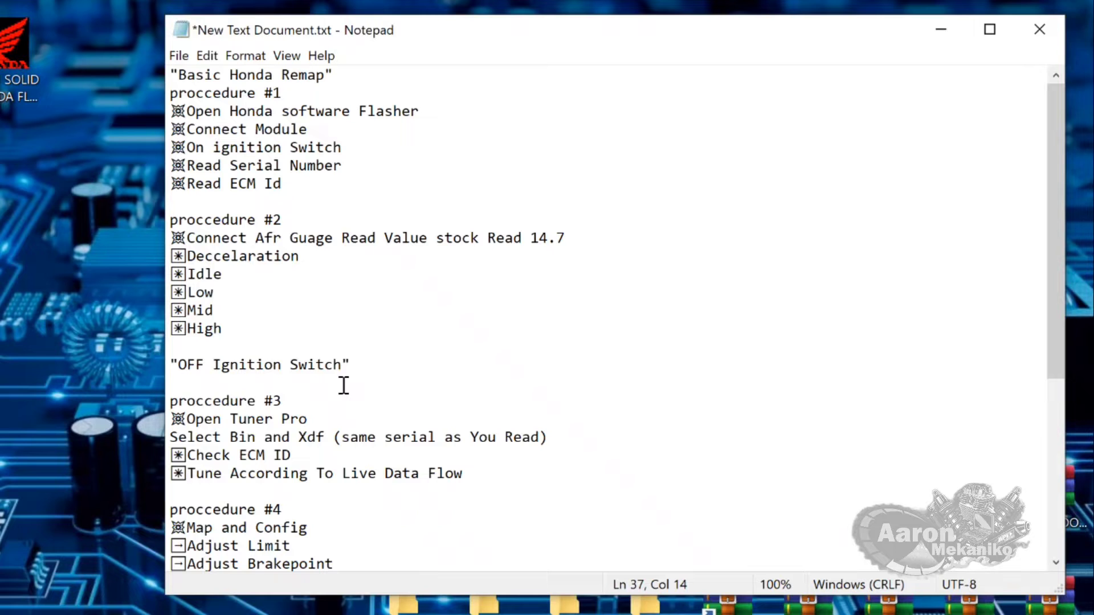
pyautogui.rightClick(12, 33)
pyautogui.click(314, 143)
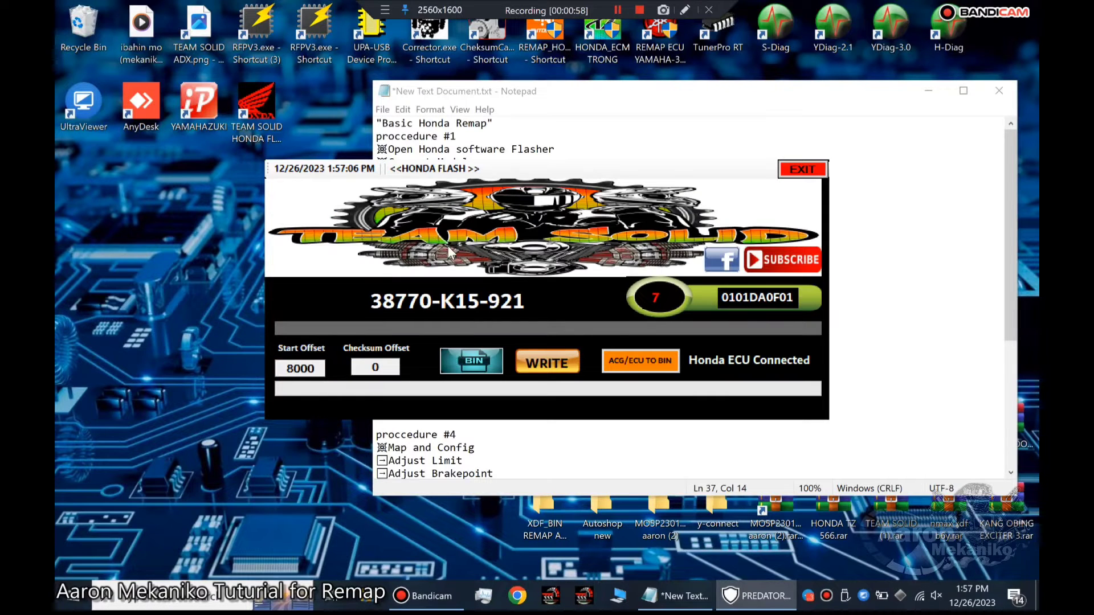
pyautogui.click(803, 171)
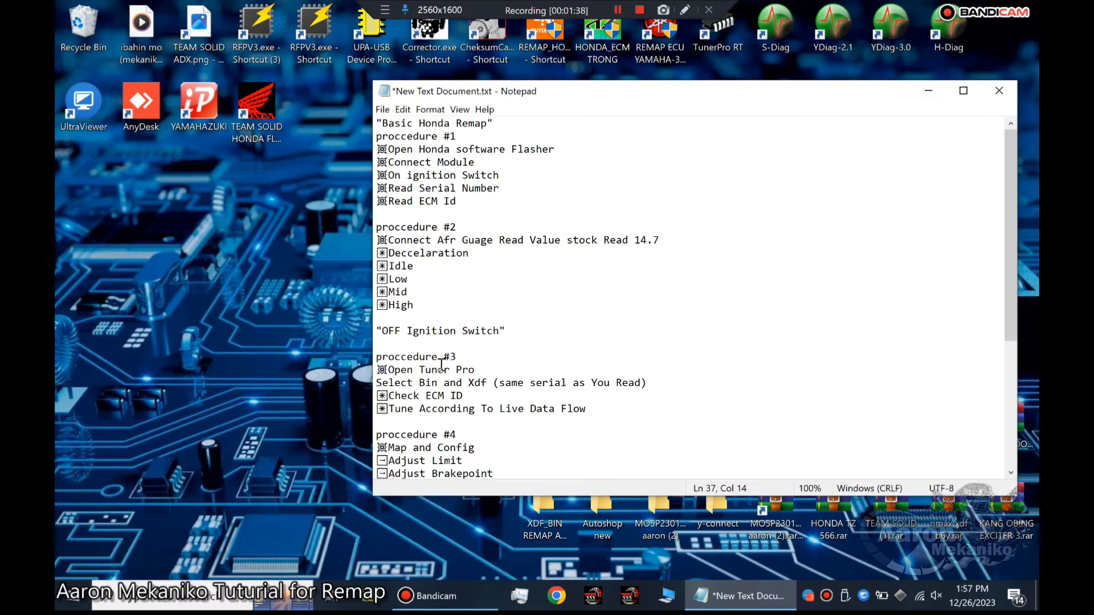
# Put away the notes, run TunerPro RT as administrator, and enter the ADX password to unlock it.
pyautogui.click(929, 92)
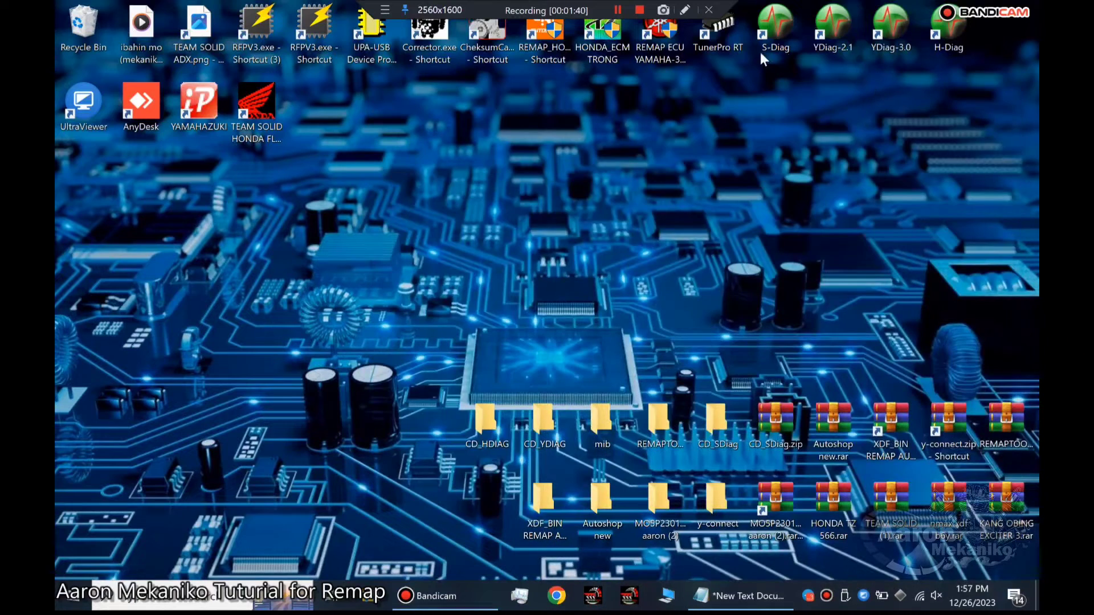
pyautogui.rightClick(723, 32)
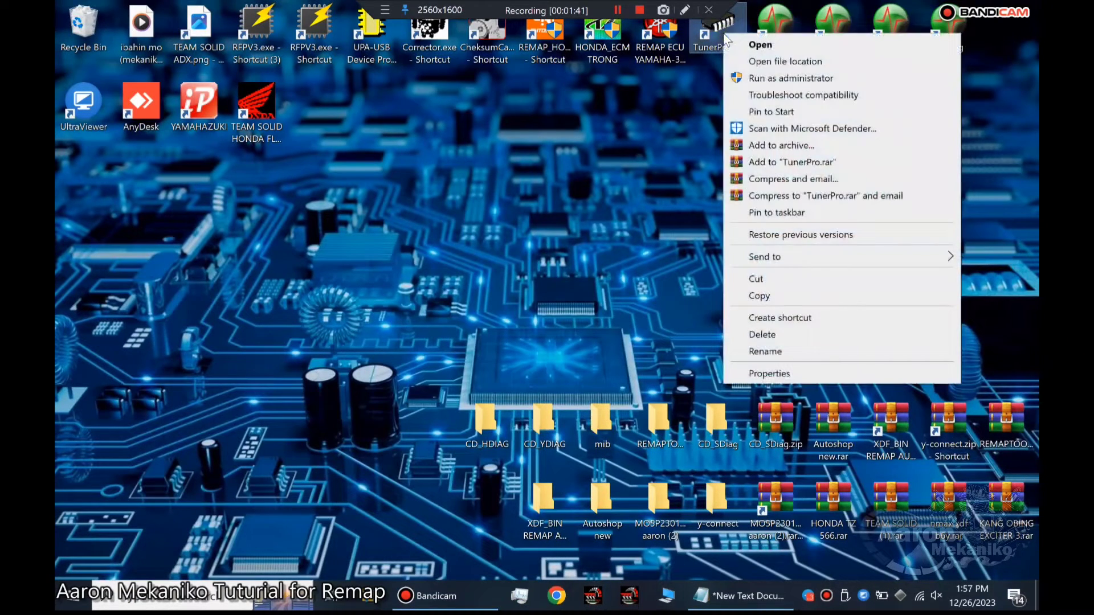
pyautogui.click(752, 75)
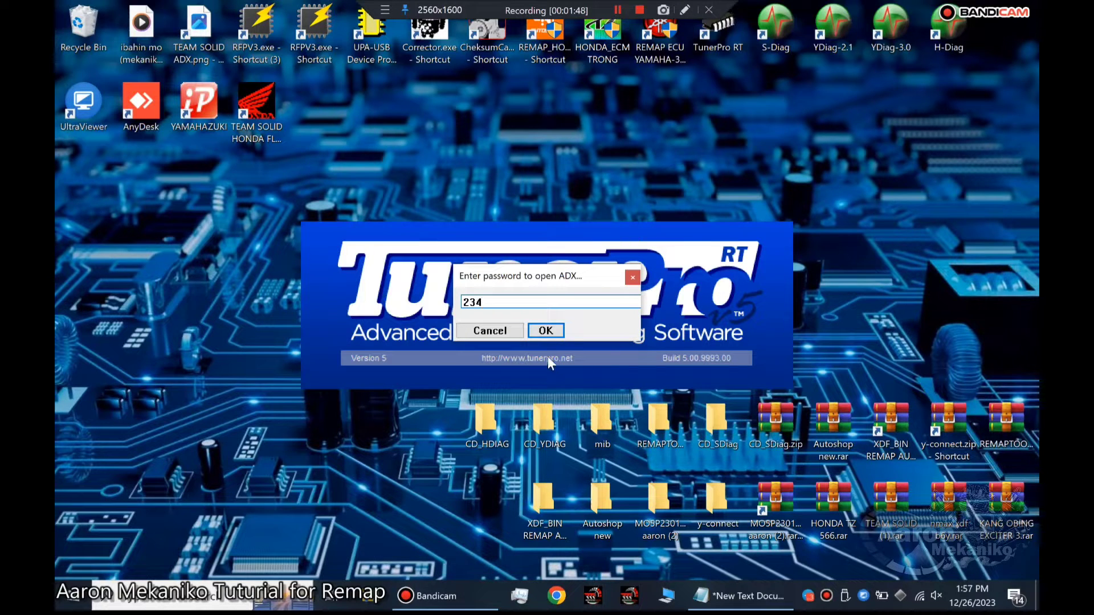
pyautogui.click(546, 333)
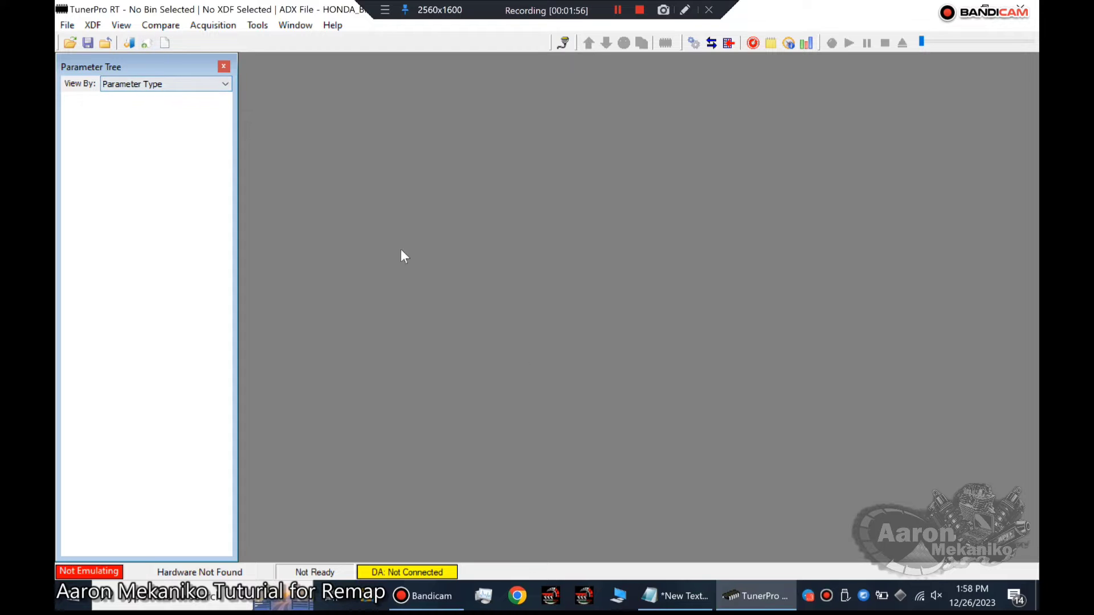
# Check the notes for procedure #3, and browse for a bin file in REMAP TRAINING FILES AND SOFTWARE on DATA (D:).
pyautogui.click(710, 587)
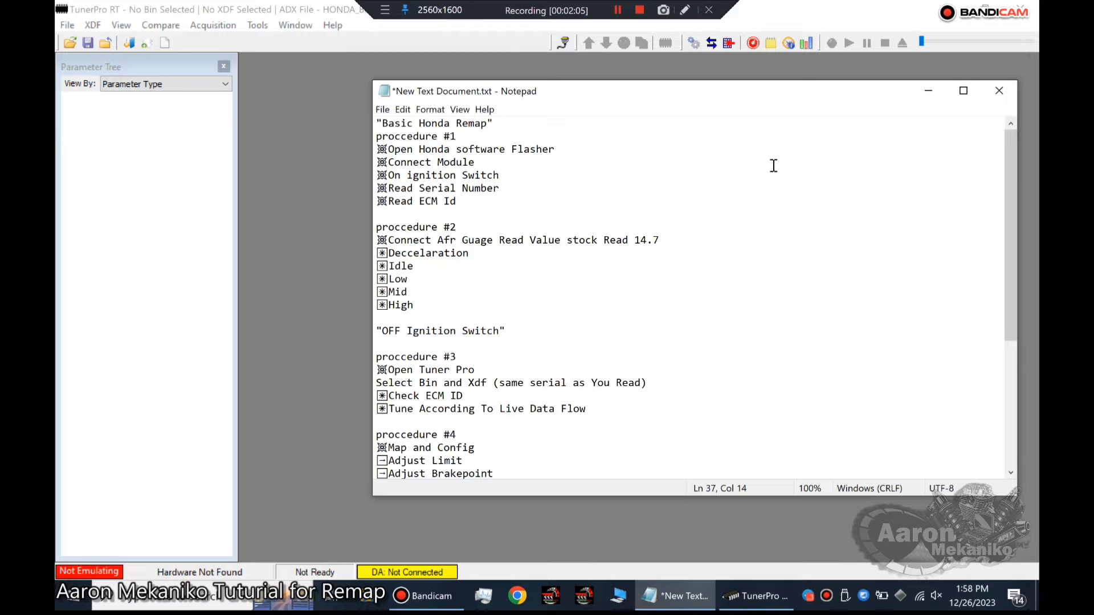
pyautogui.click(924, 90)
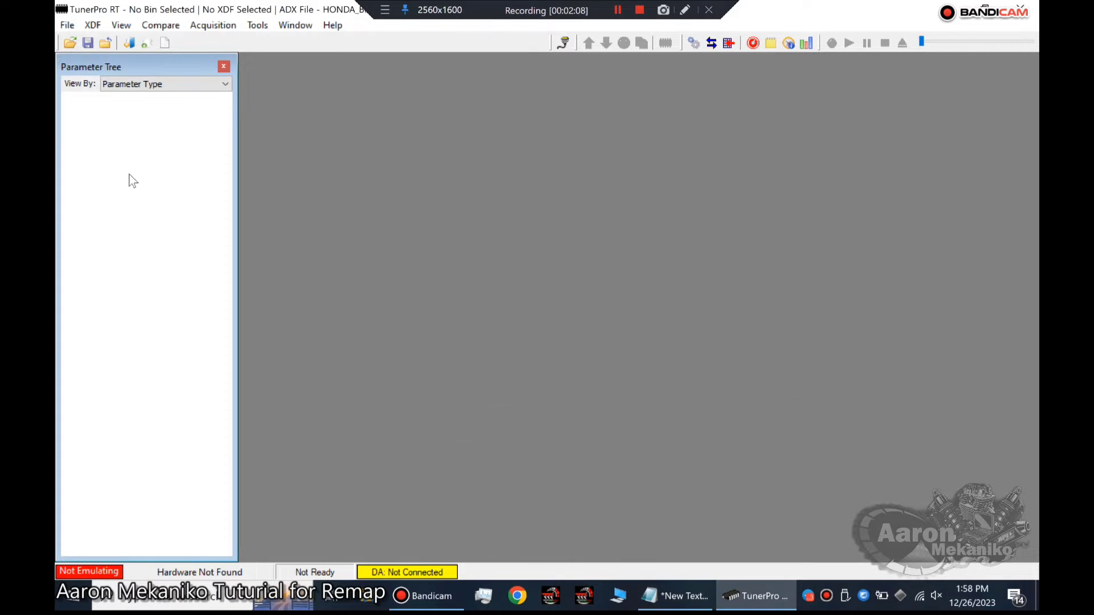
pyautogui.click(68, 26)
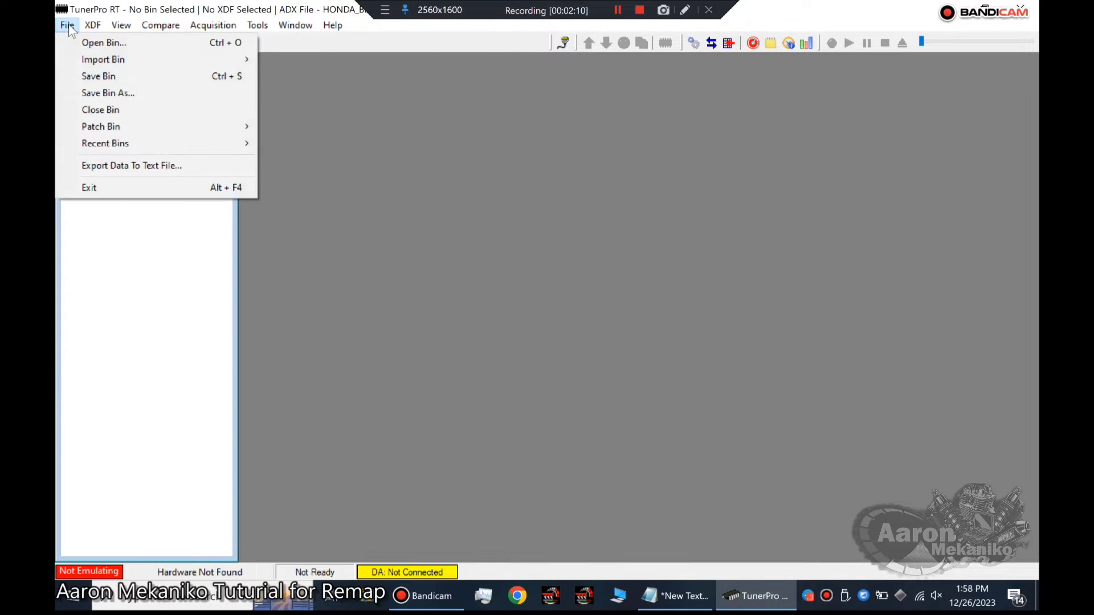
pyautogui.click(83, 42)
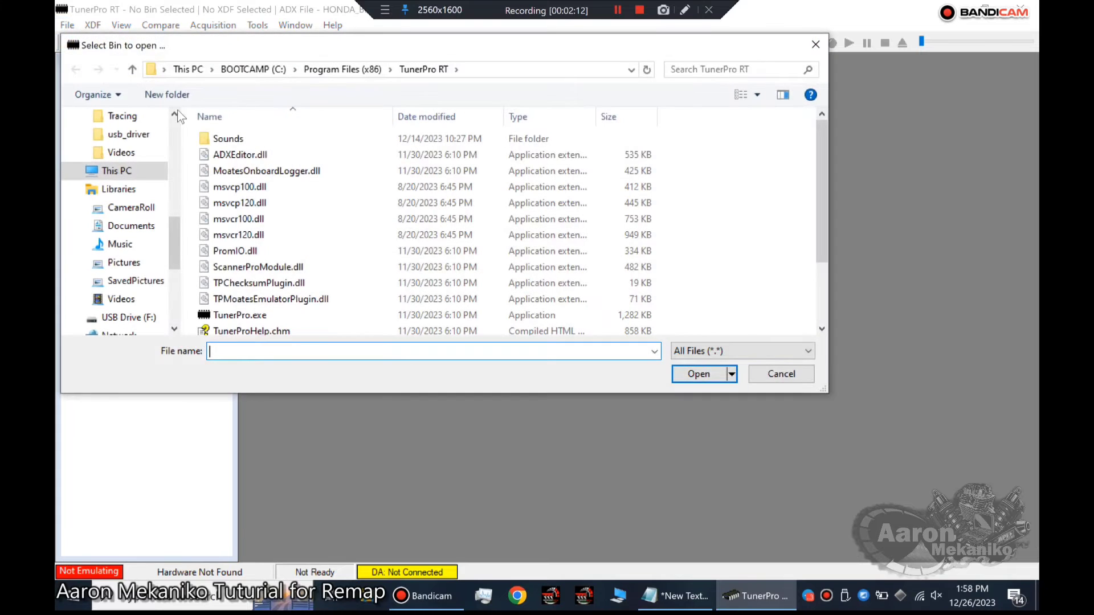
pyautogui.click(141, 171)
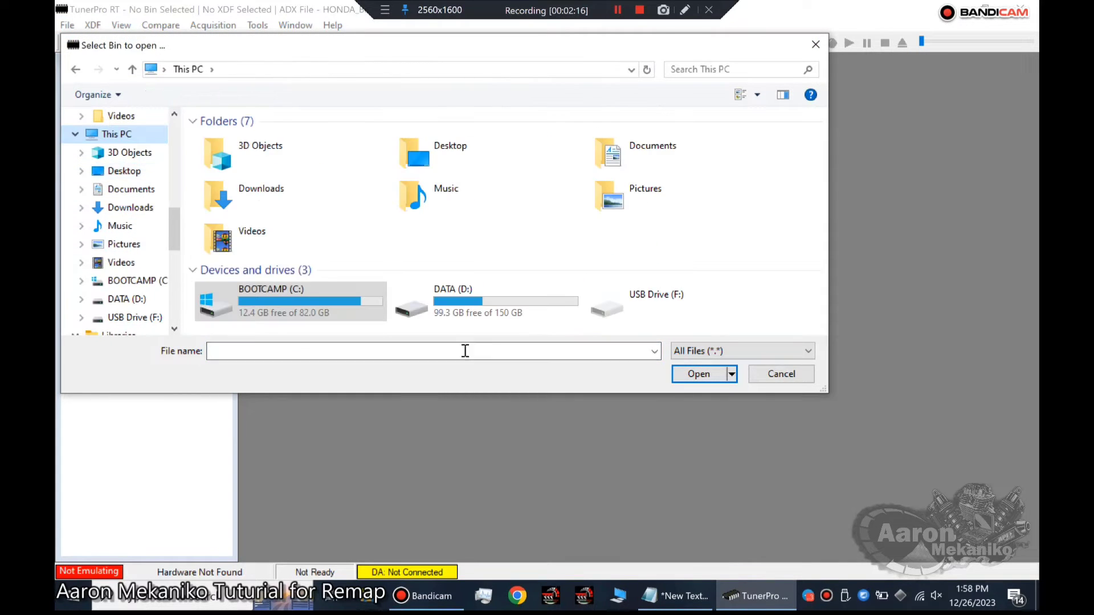
pyautogui.doubleClick(478, 308)
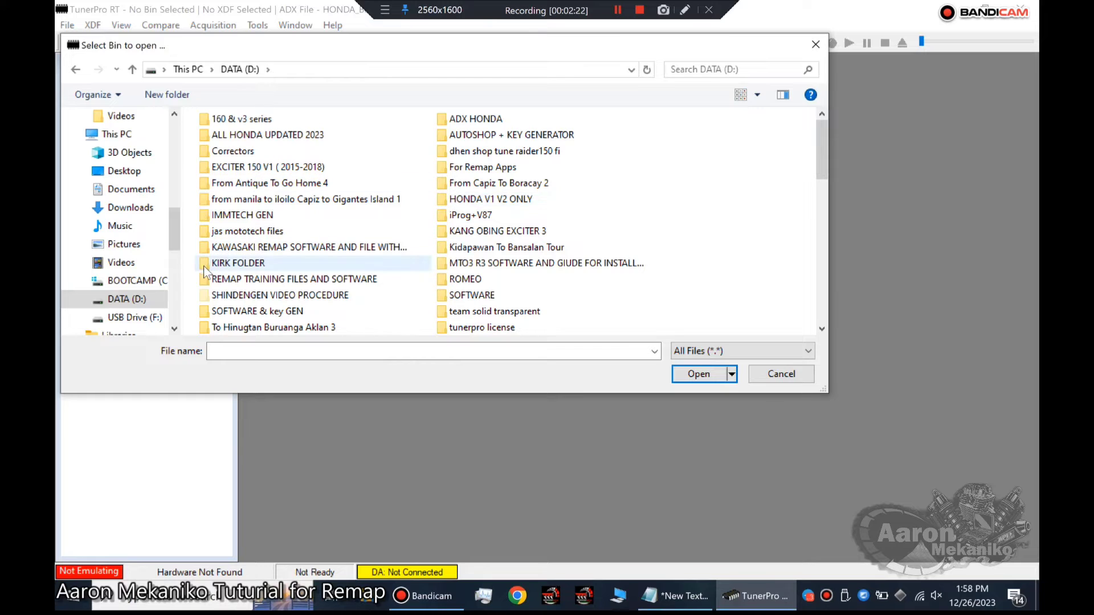
pyautogui.click(235, 282)
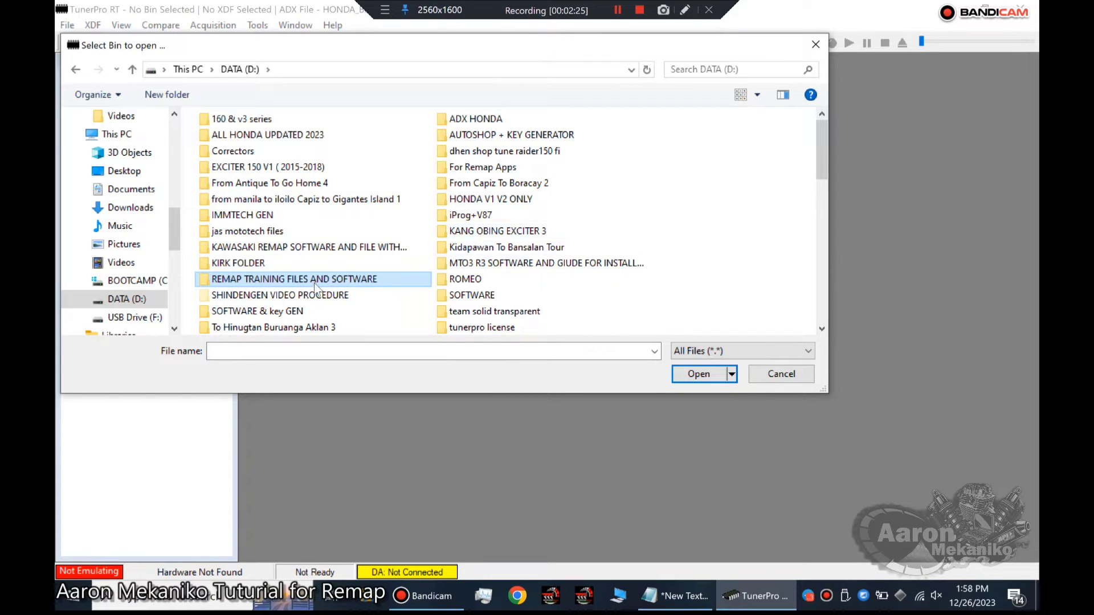
pyautogui.doubleClick(293, 281)
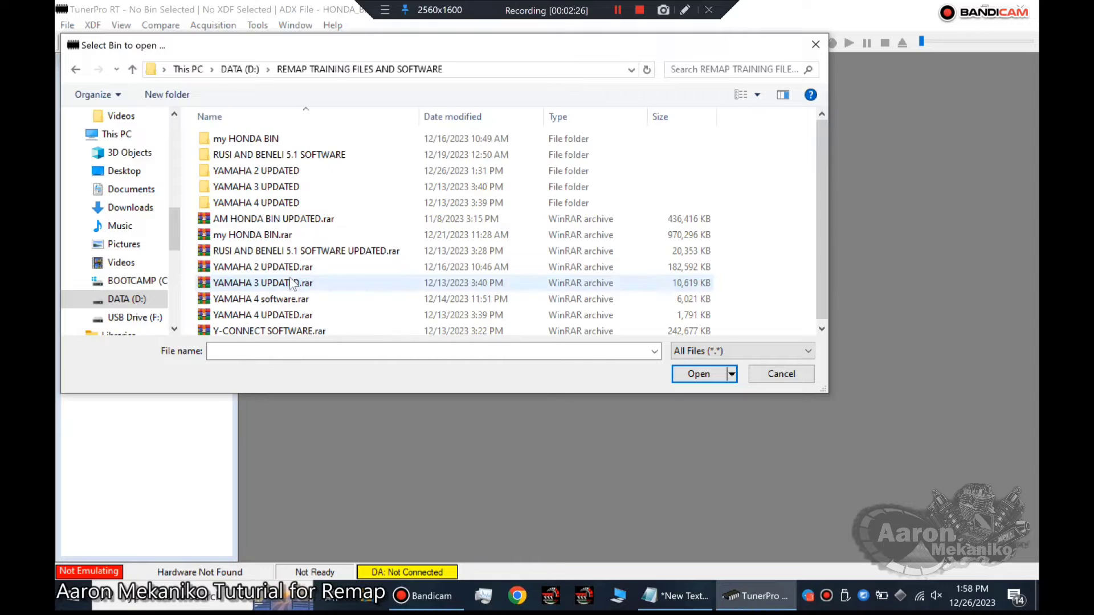
# Open 3_CB150R-38770-K15-921-BIN.bin from my HONDA BIN, Private, HONDA BINFILES, BIN+XDF KEIHIN 1, in the 3_CB150R-38770-K15-921 folder.
pyautogui.doubleClick(230, 142)
pyautogui.doubleClick(231, 141)
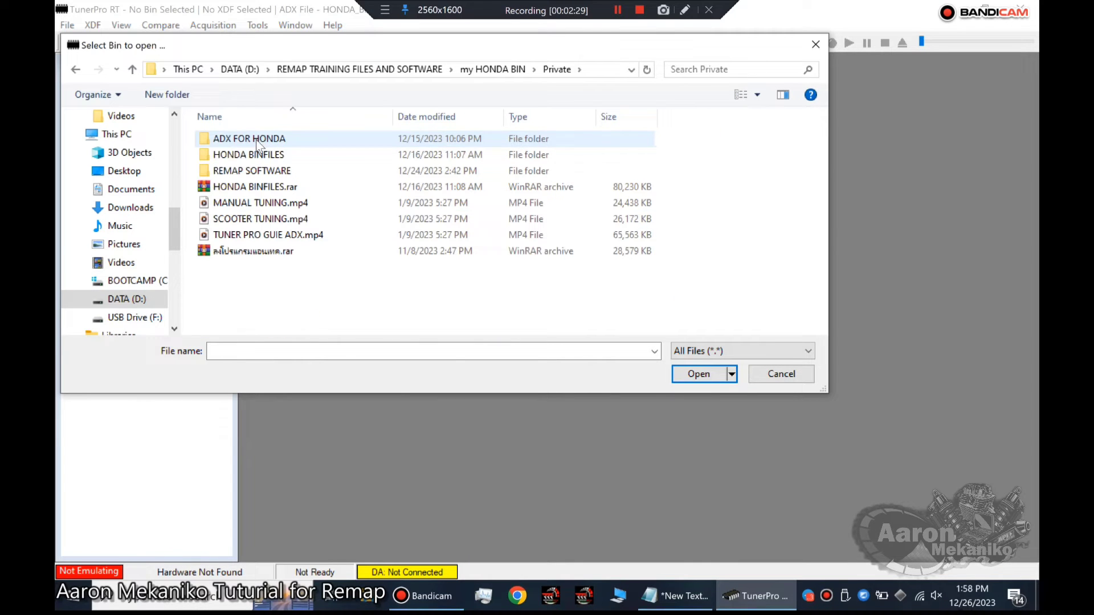
pyautogui.doubleClick(234, 159)
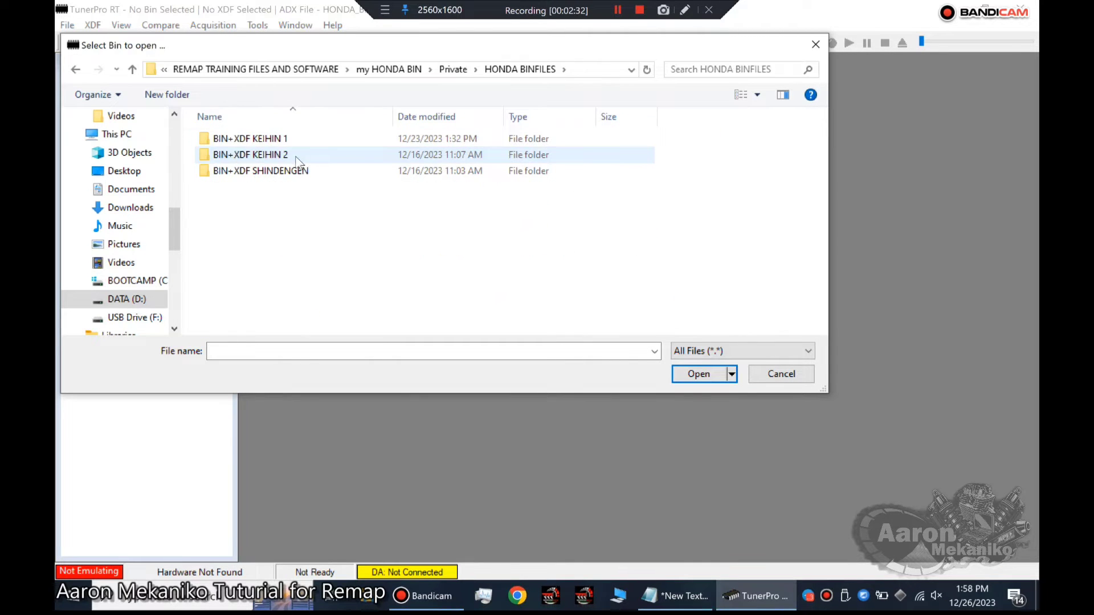
pyautogui.doubleClick(251, 140)
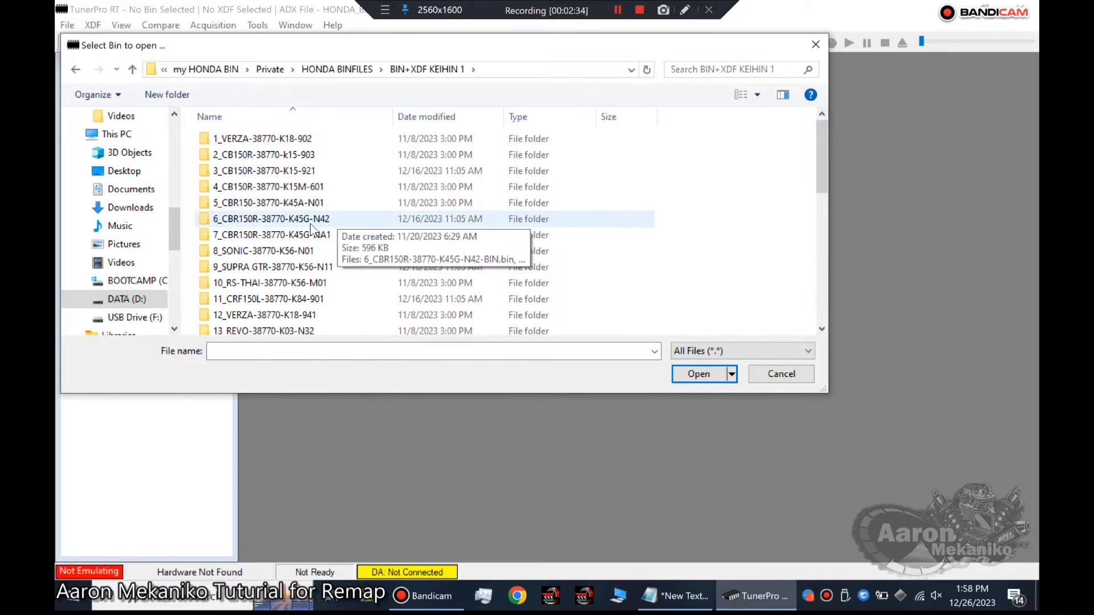
pyautogui.doubleClick(235, 171)
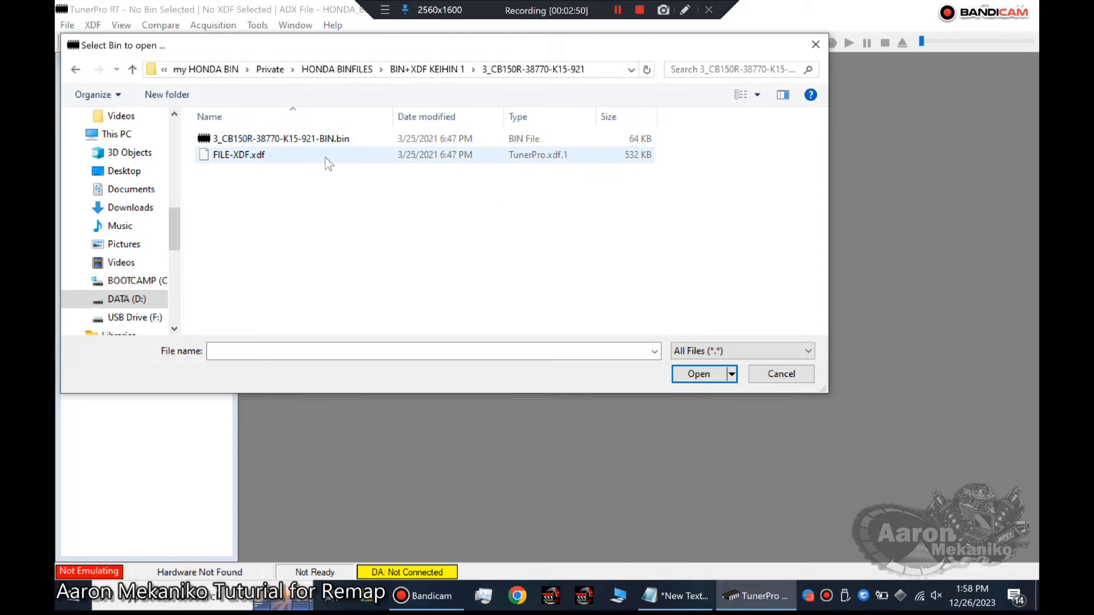
pyautogui.doubleClick(320, 139)
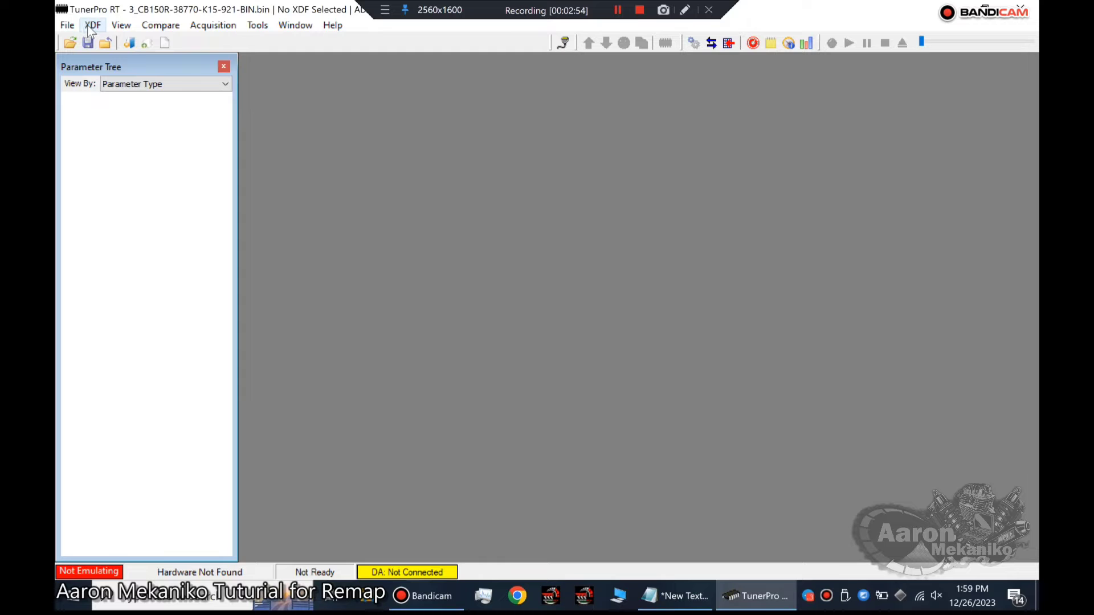
# Check the remap notes, and start selecting an XDF file from REMAP TRAINING FILES AND SOFTWARE on DATA (D:).
pyautogui.click(667, 583)
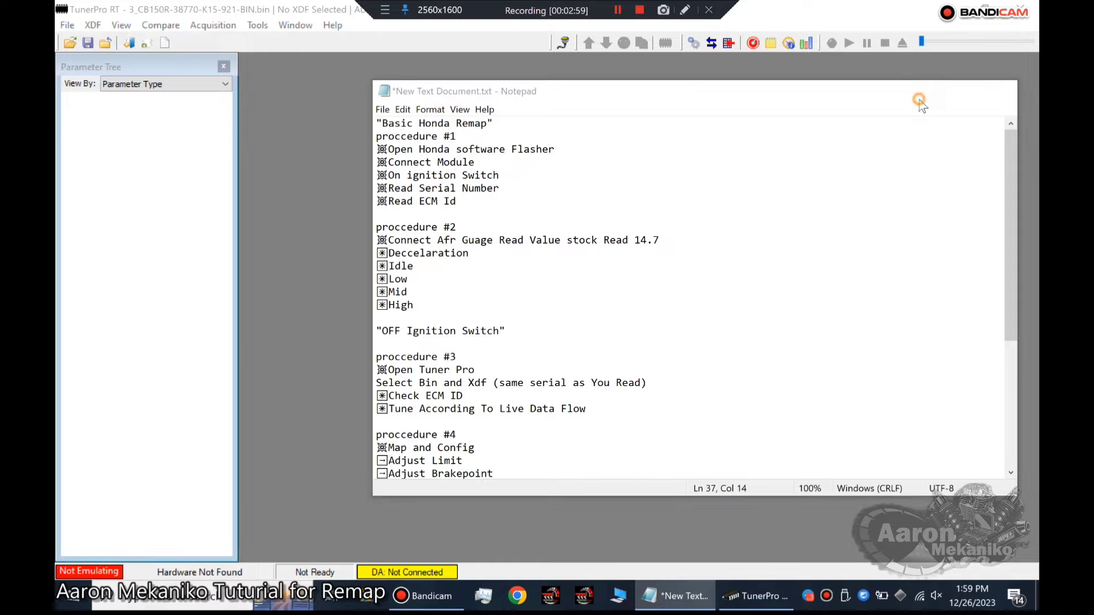
pyautogui.click(928, 91)
pyautogui.click(92, 25)
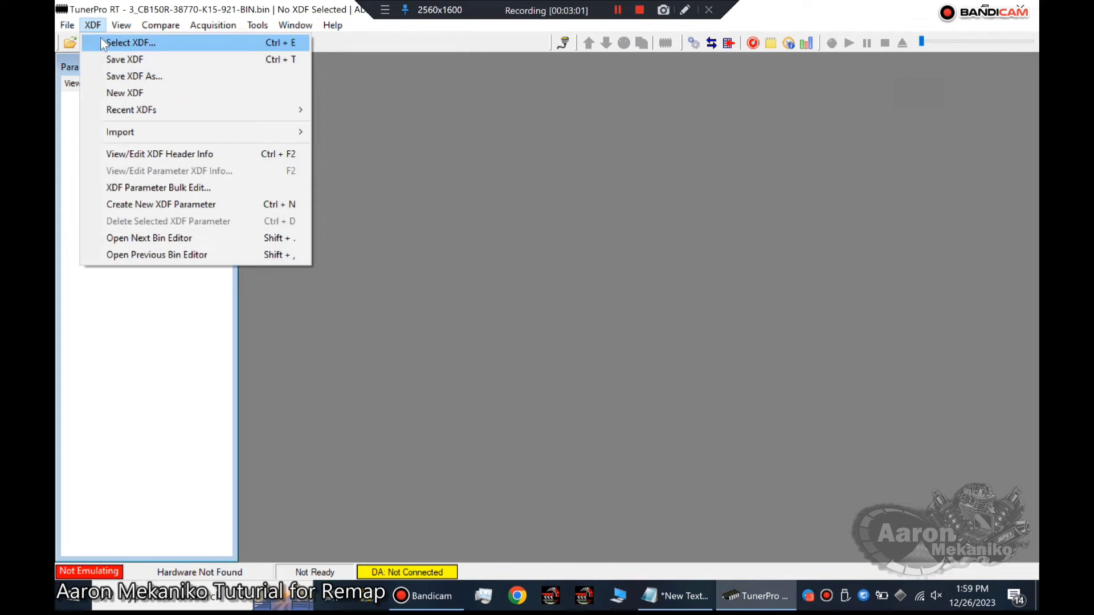
pyautogui.click(100, 39)
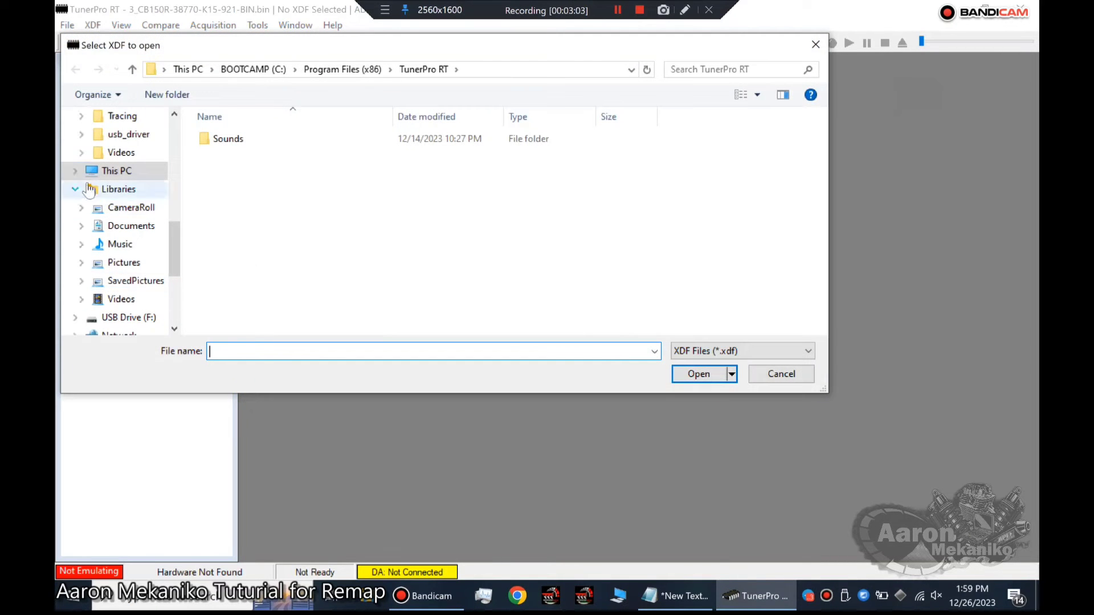
pyautogui.click(117, 171)
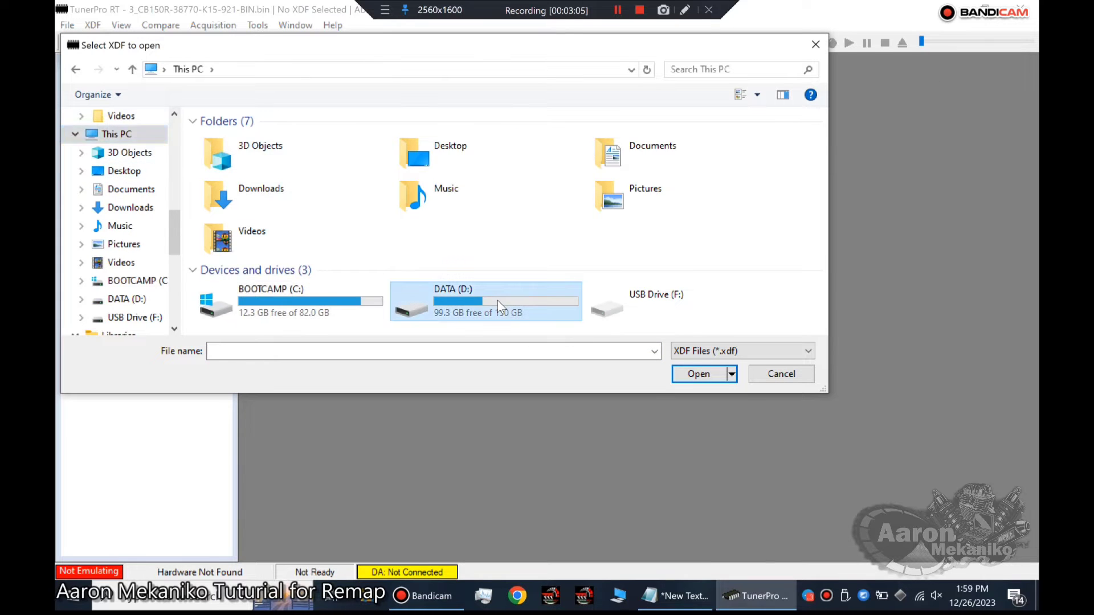
pyautogui.doubleClick(498, 300)
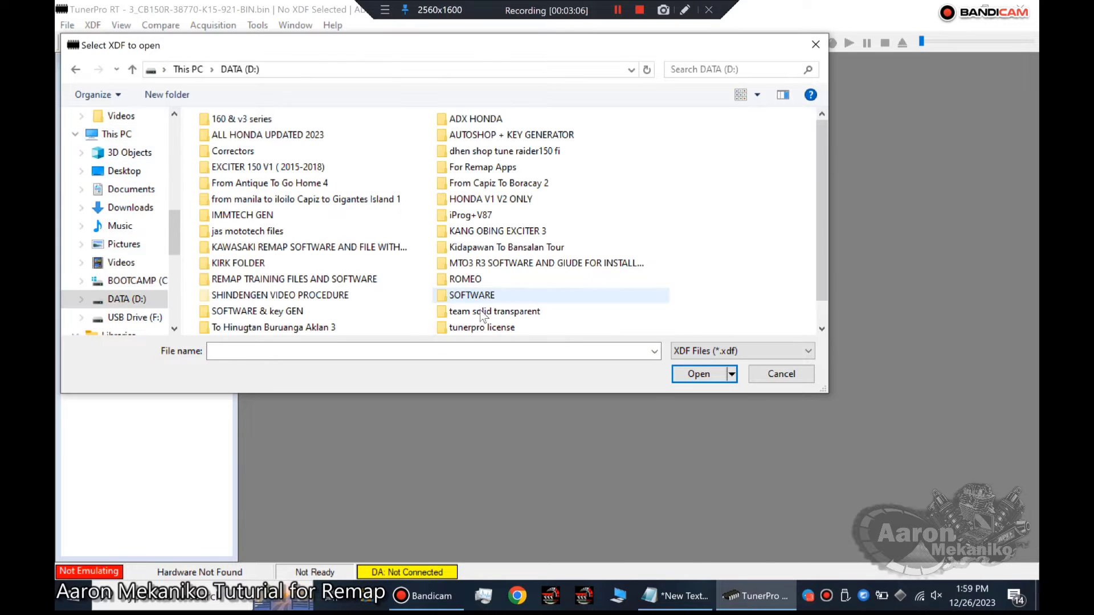
pyautogui.doubleClick(319, 278)
# Load FILE-XDF.xdf from my HONDA BIN, Private, HONDA BINFILES, BIN+XDF KEIHIN 1, in the 3_CB150R-38770-K15-921 folder.
pyautogui.doubleClick(240, 139)
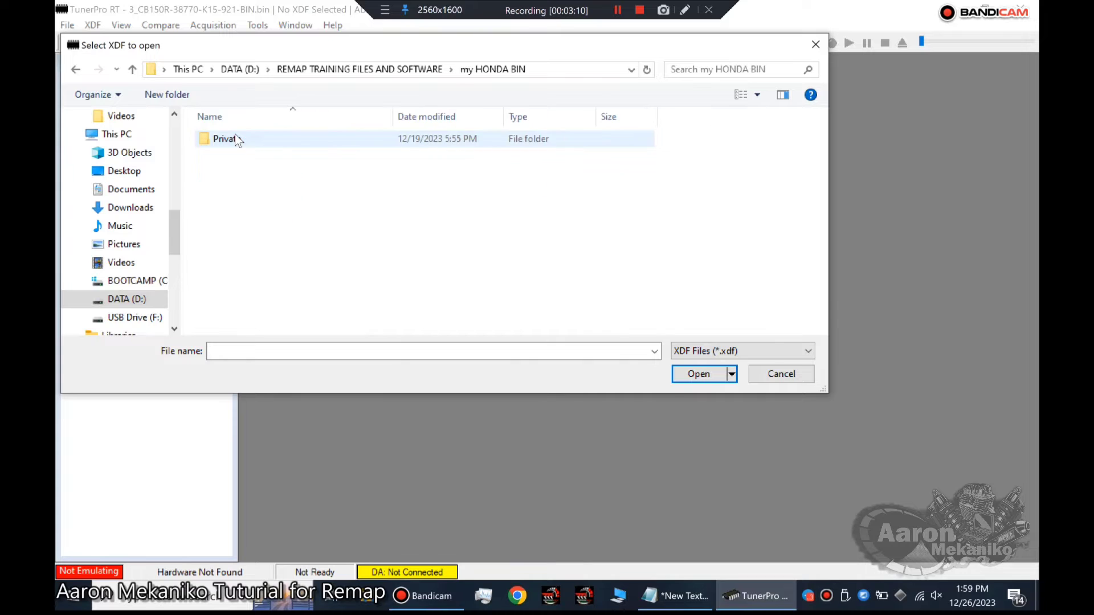
pyautogui.doubleClick(250, 138)
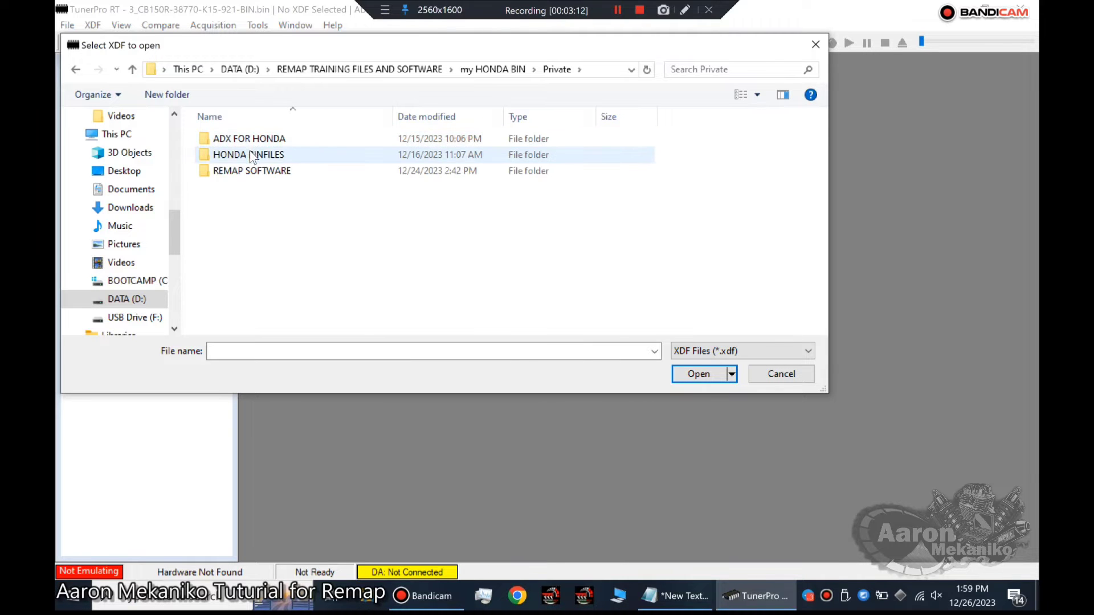
pyautogui.doubleClick(251, 154)
pyautogui.doubleClick(240, 140)
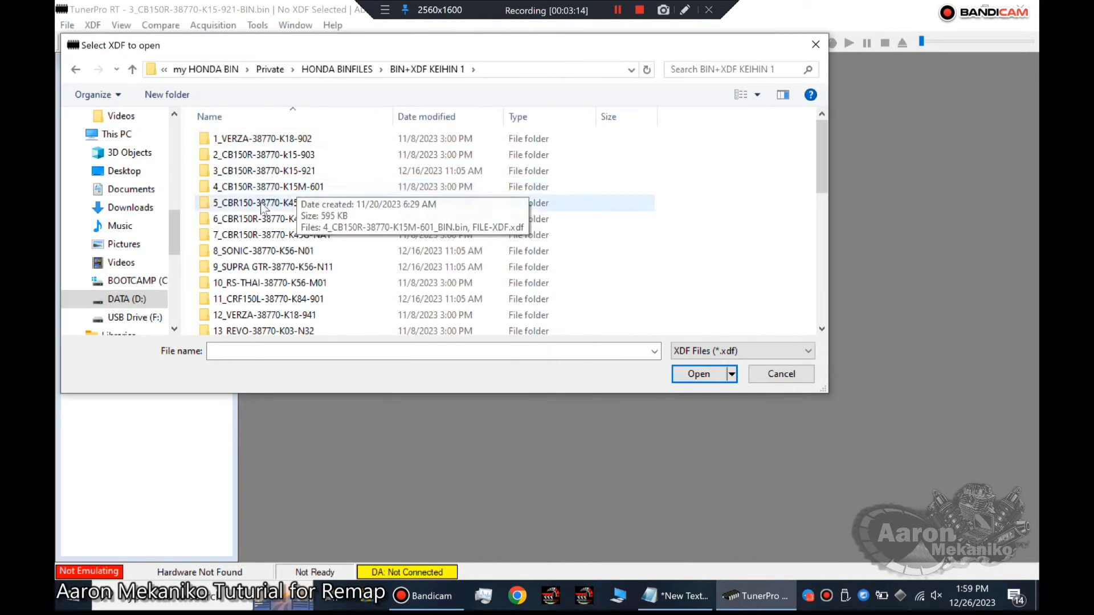
pyautogui.doubleClick(258, 171)
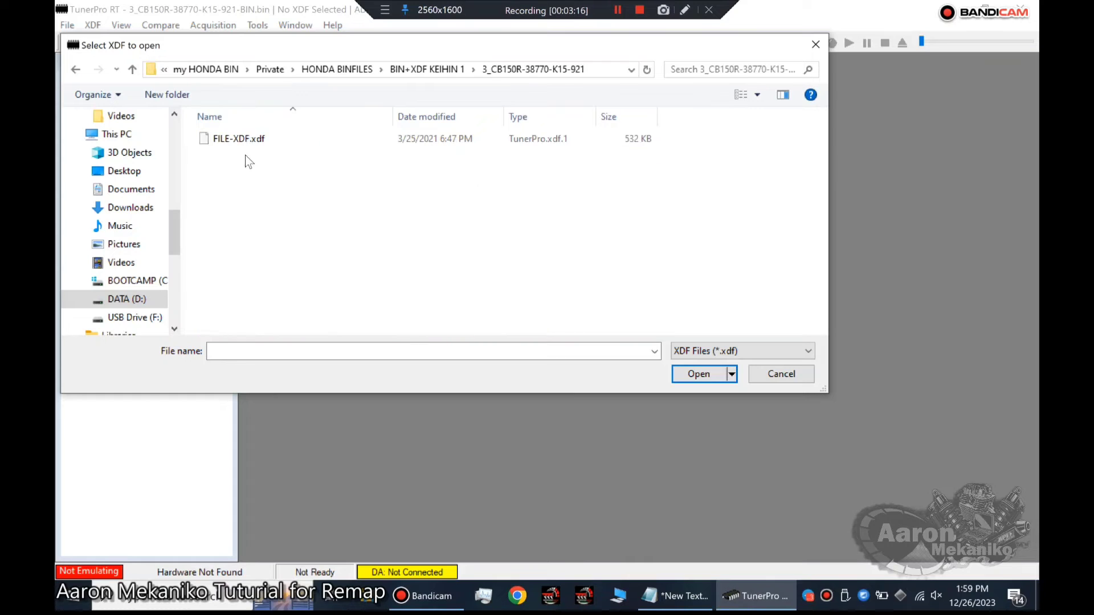
pyautogui.click(226, 140)
pyautogui.doubleClick(226, 140)
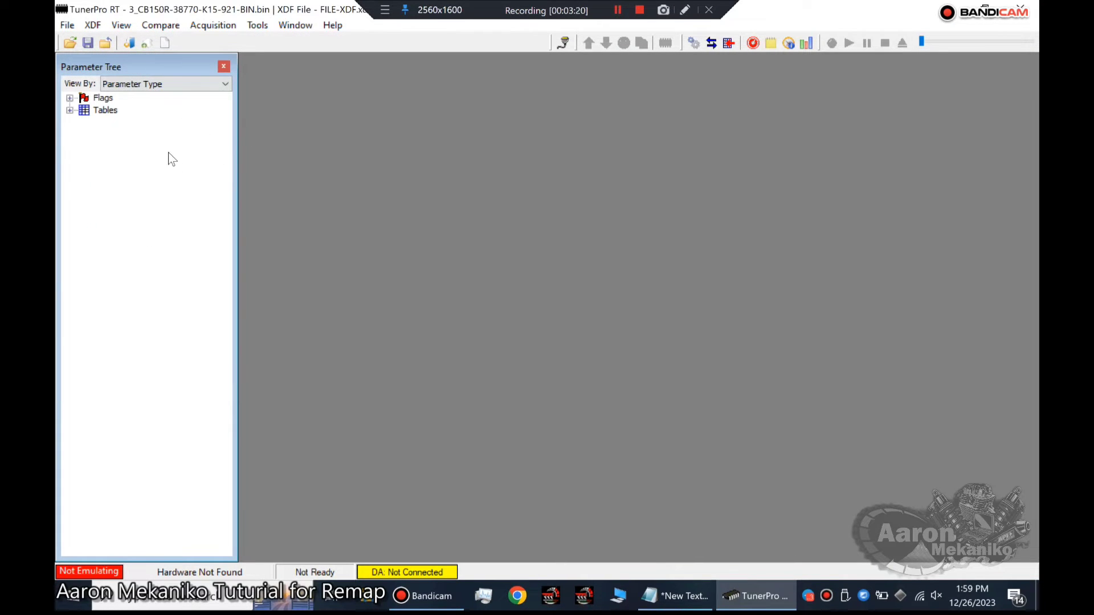
# View the parameter tree by Parameter Category, return it to Parameter Type, and expand the Tables group.
pyautogui.click(225, 84)
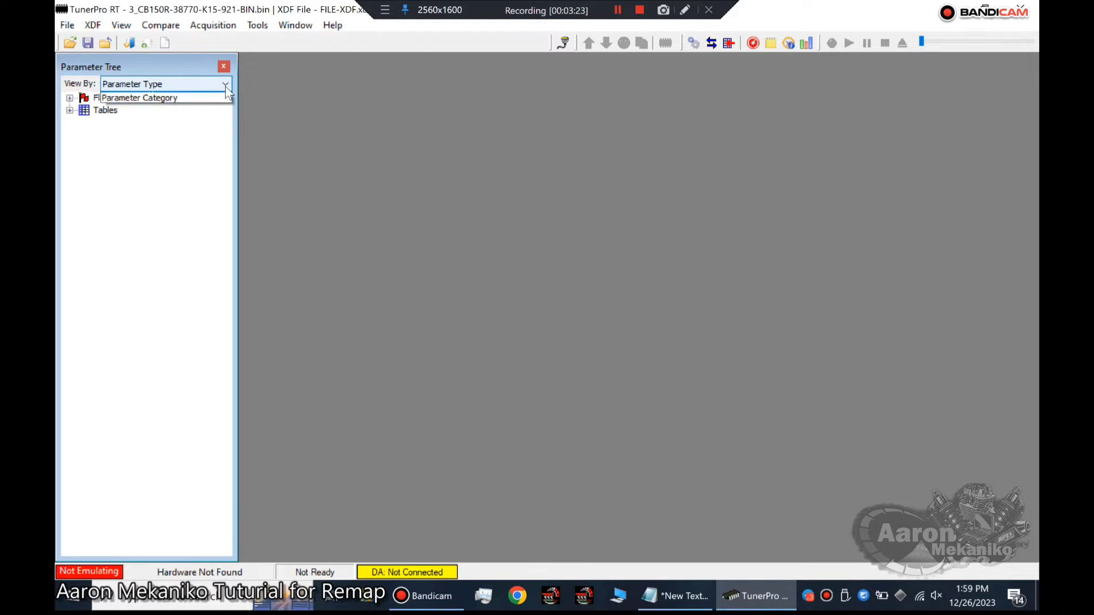
pyautogui.click(166, 117)
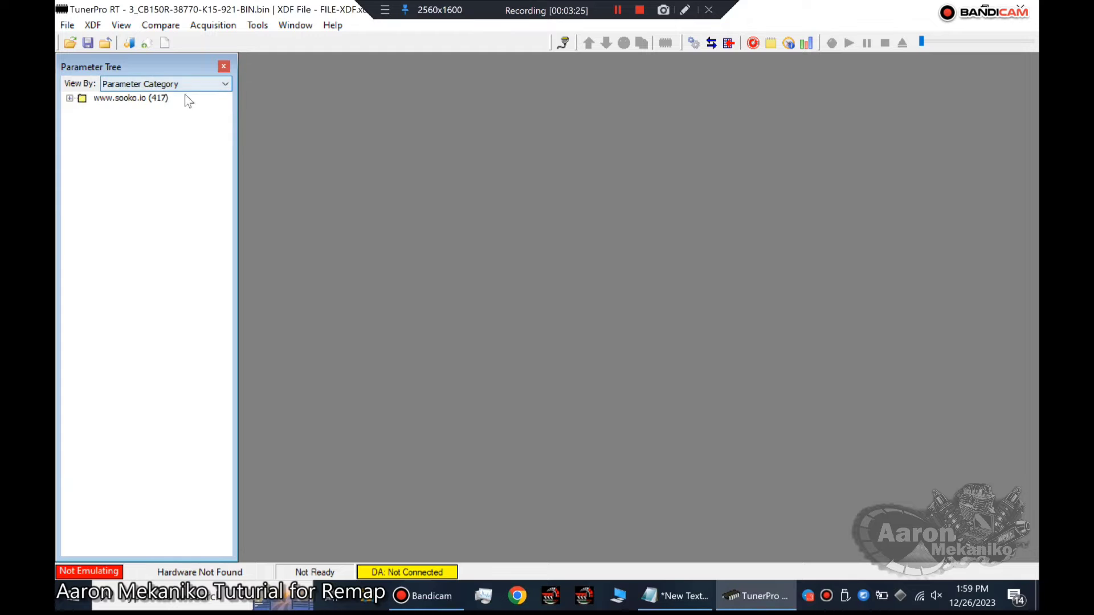
pyautogui.click(225, 85)
pyautogui.click(131, 106)
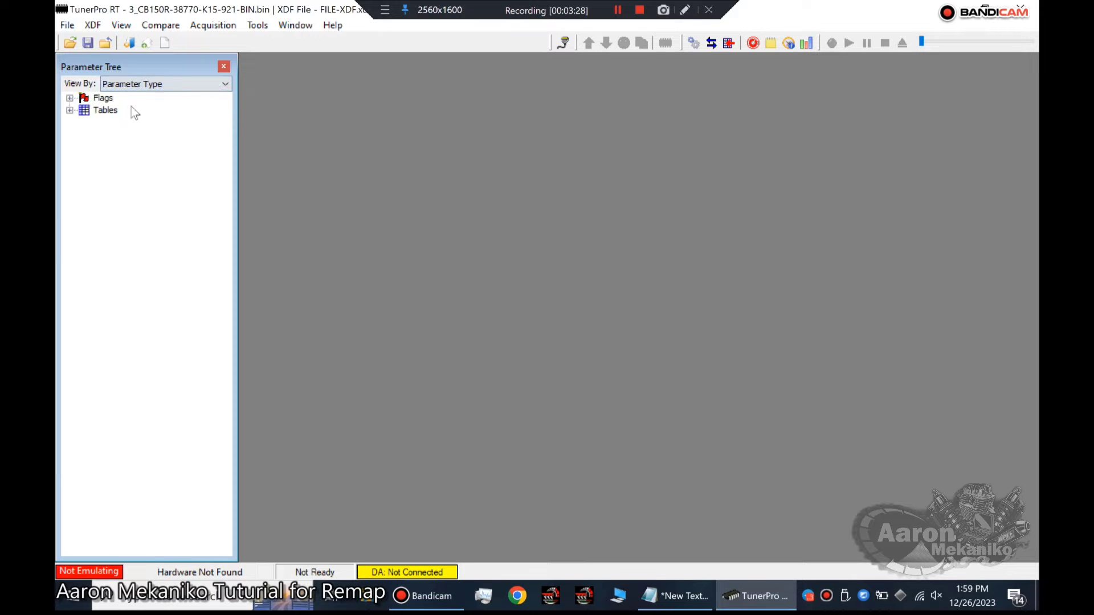
pyautogui.click(69, 111)
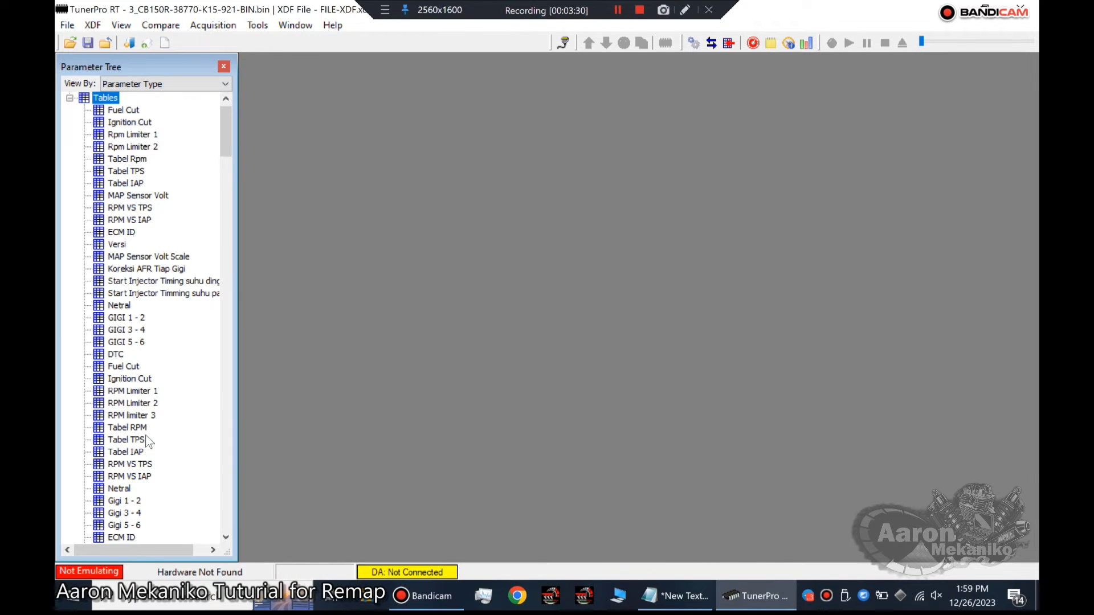
pyautogui.click(224, 85)
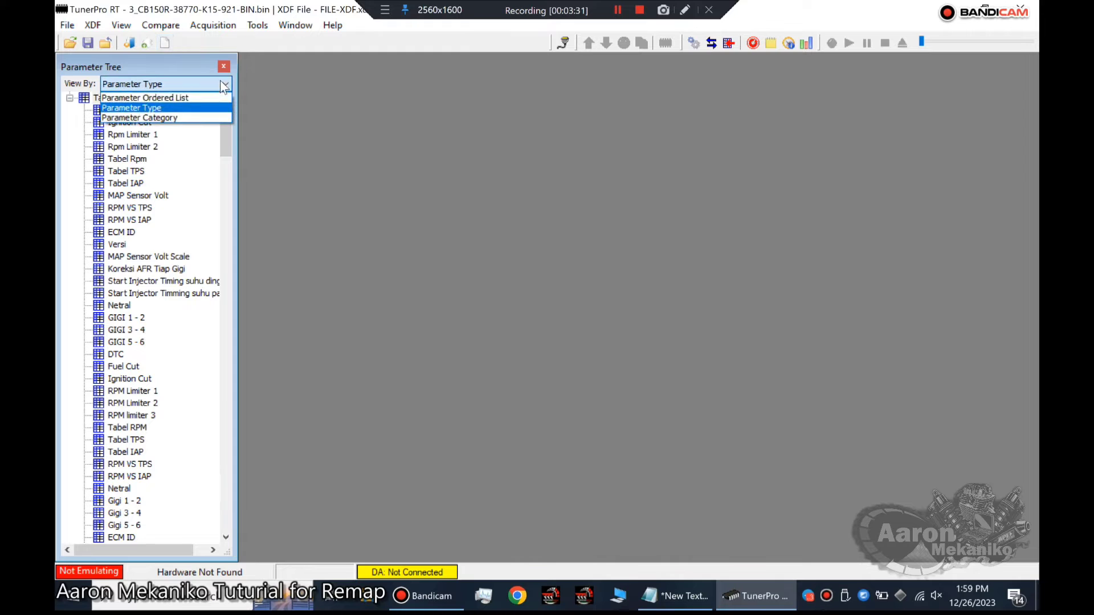
pyautogui.click(170, 117)
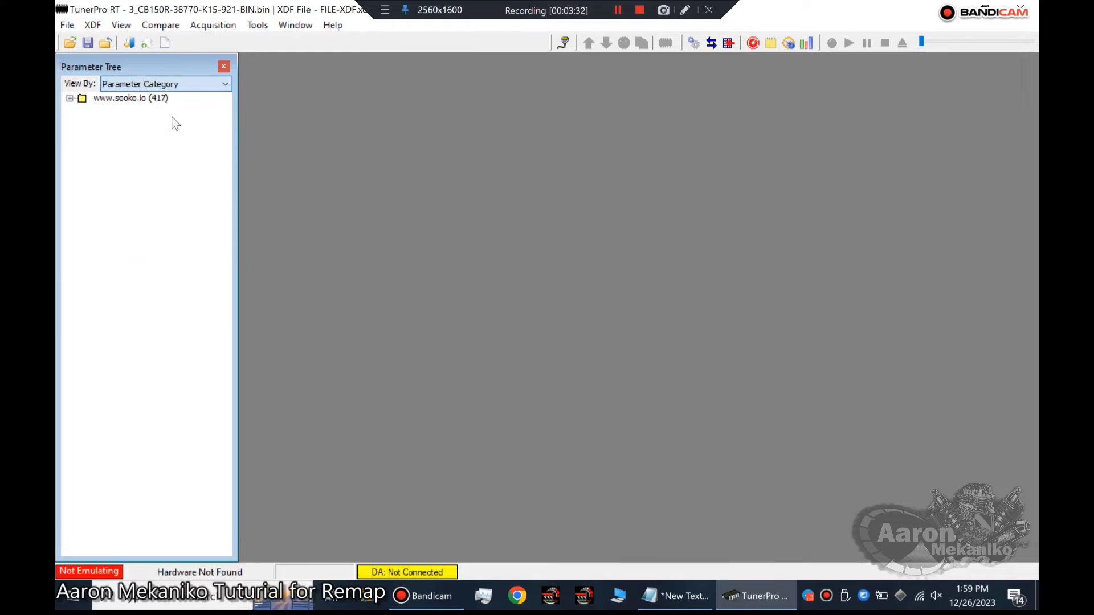
pyautogui.click(70, 99)
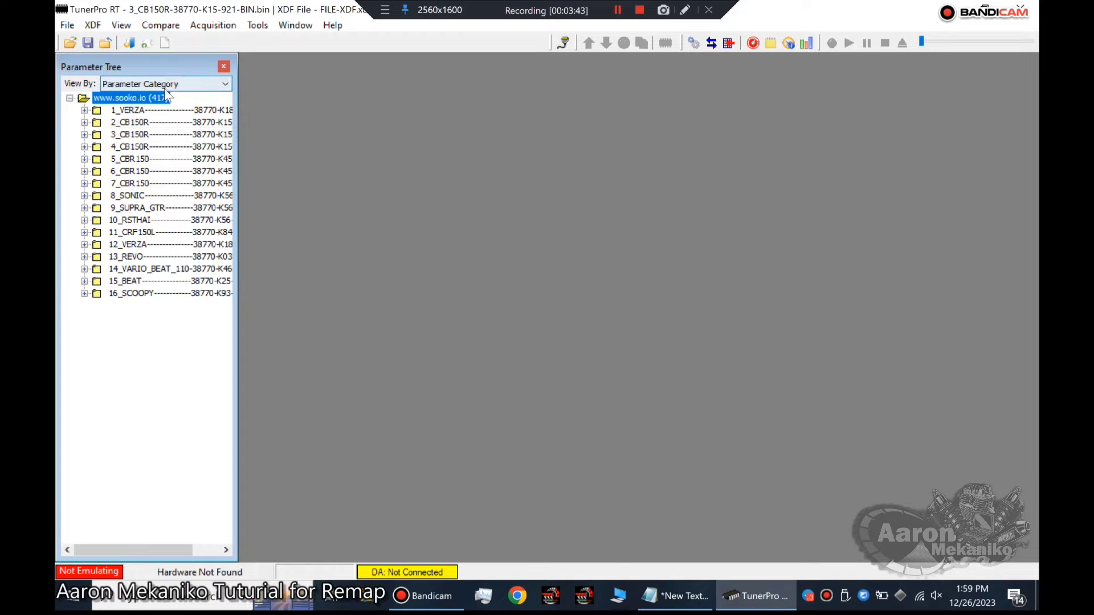
pyautogui.click(225, 84)
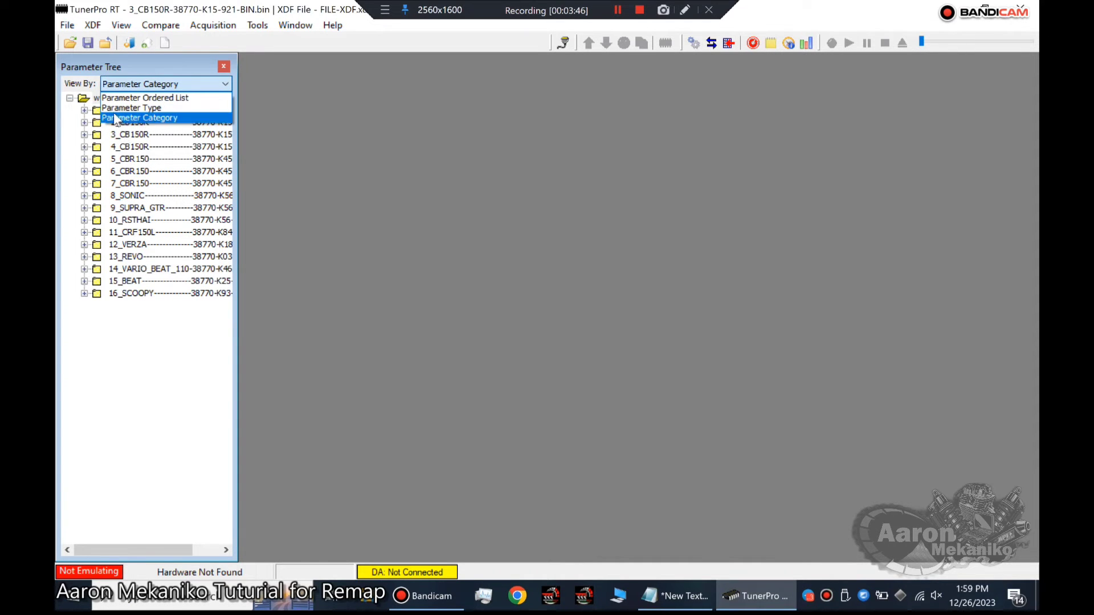
pyautogui.click(122, 106)
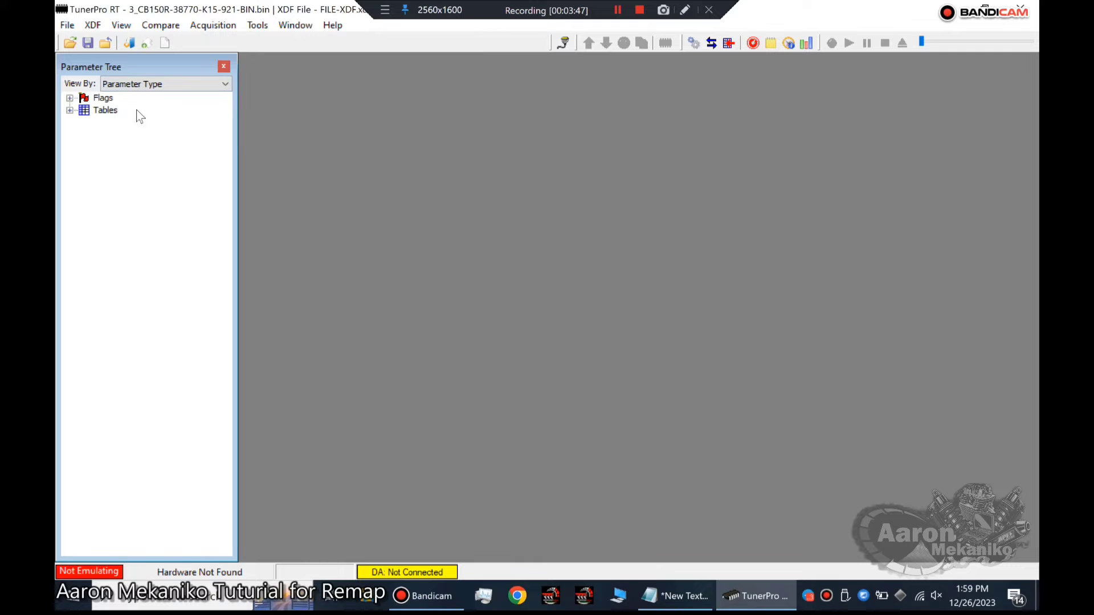
pyautogui.click(70, 111)
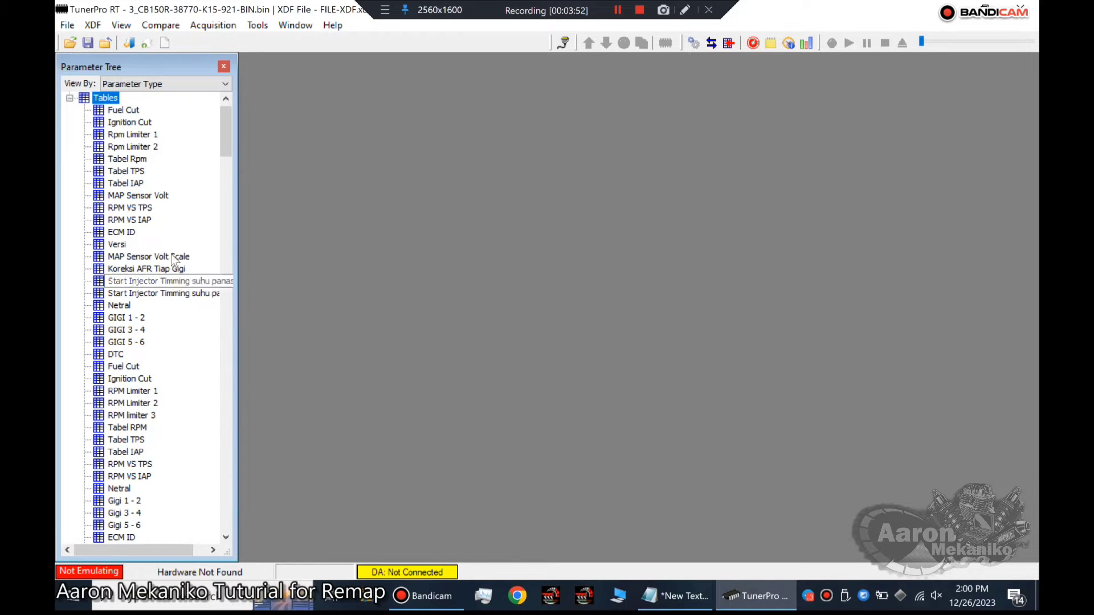
# Review the remap notes, and inspect the ECM ID table above VERSI in the Tables list before closing it.
pyautogui.click(670, 597)
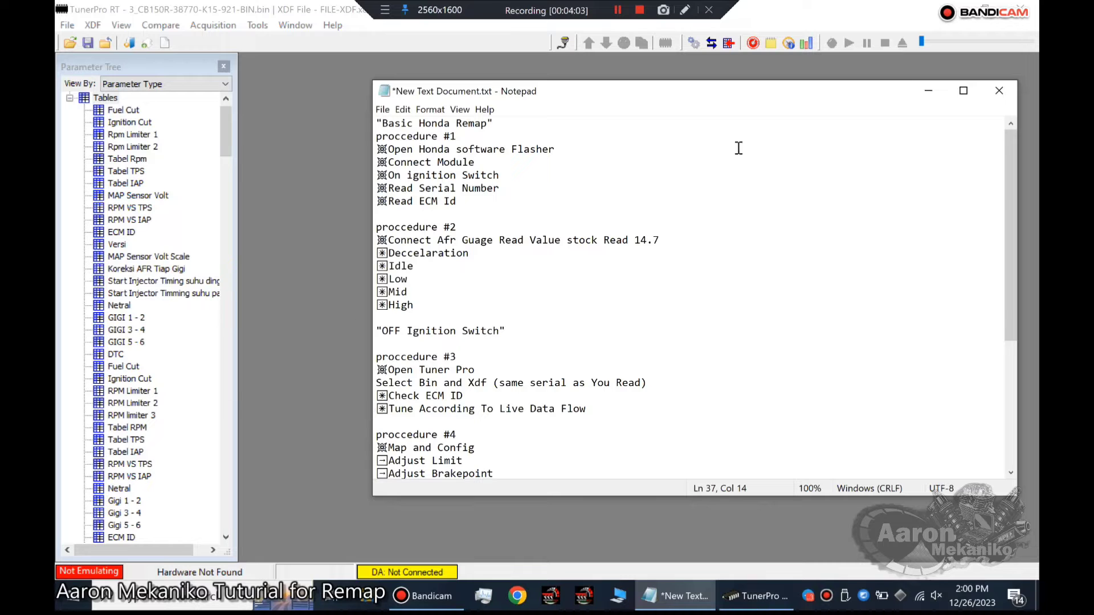
pyautogui.click(928, 91)
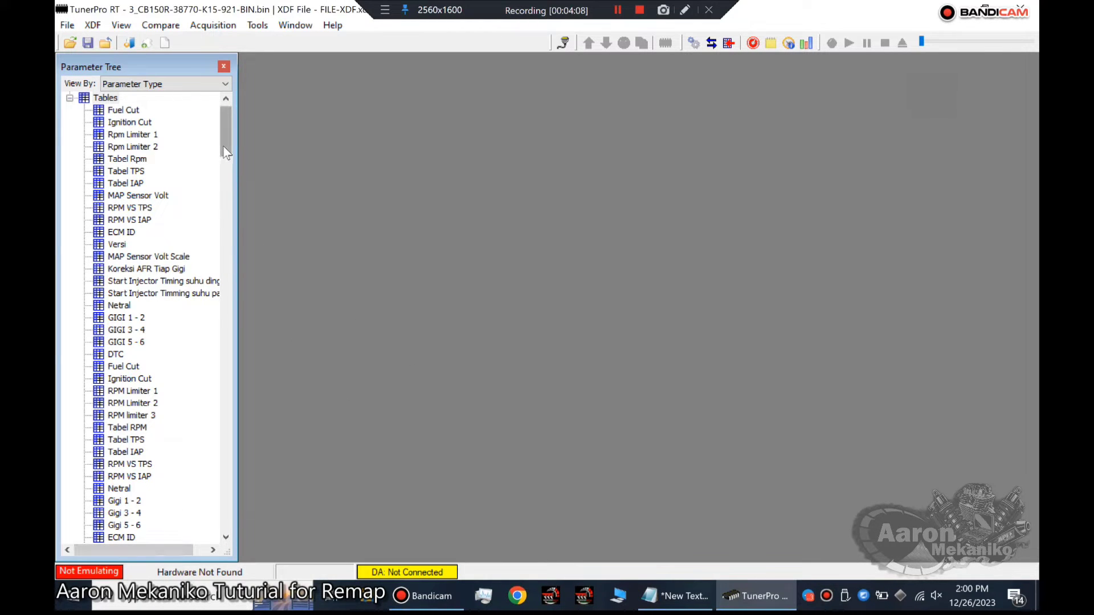
pyautogui.scroll(-6, 224, 148)
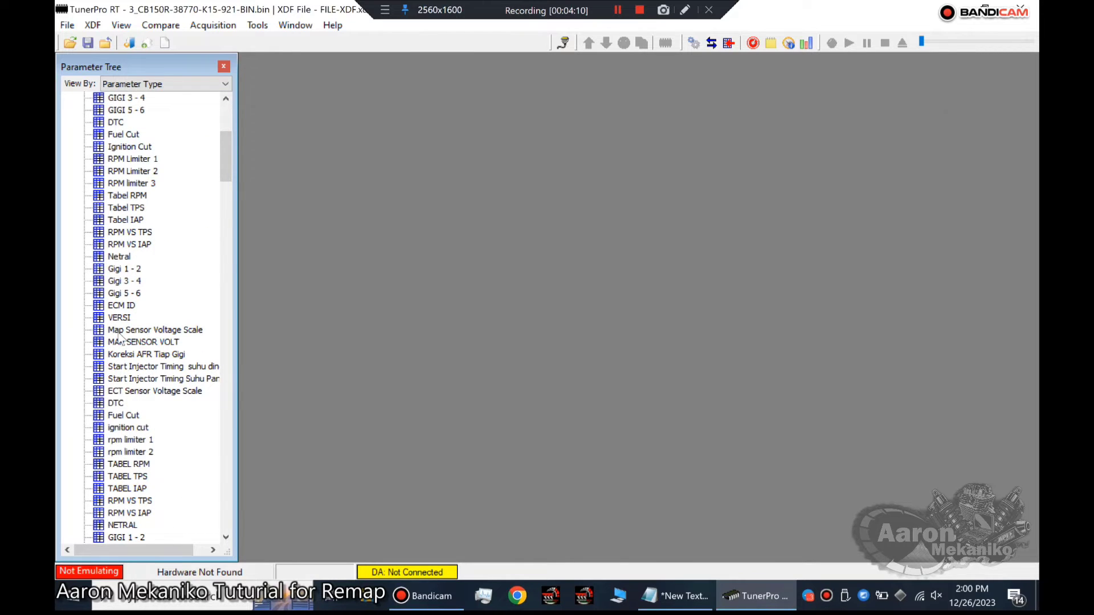
pyautogui.doubleClick(103, 308)
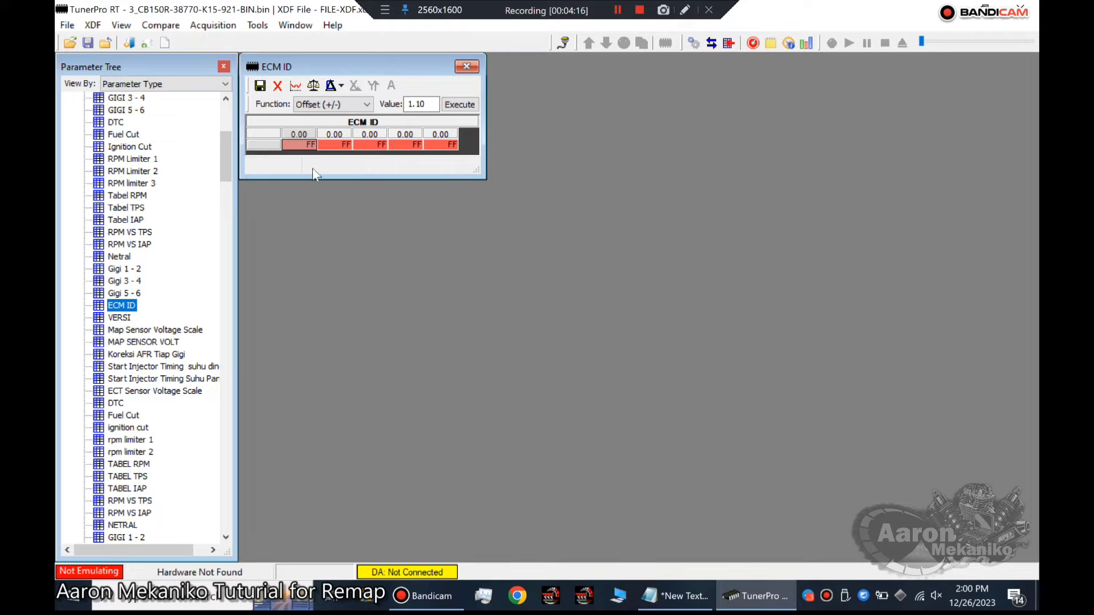
pyautogui.click(466, 66)
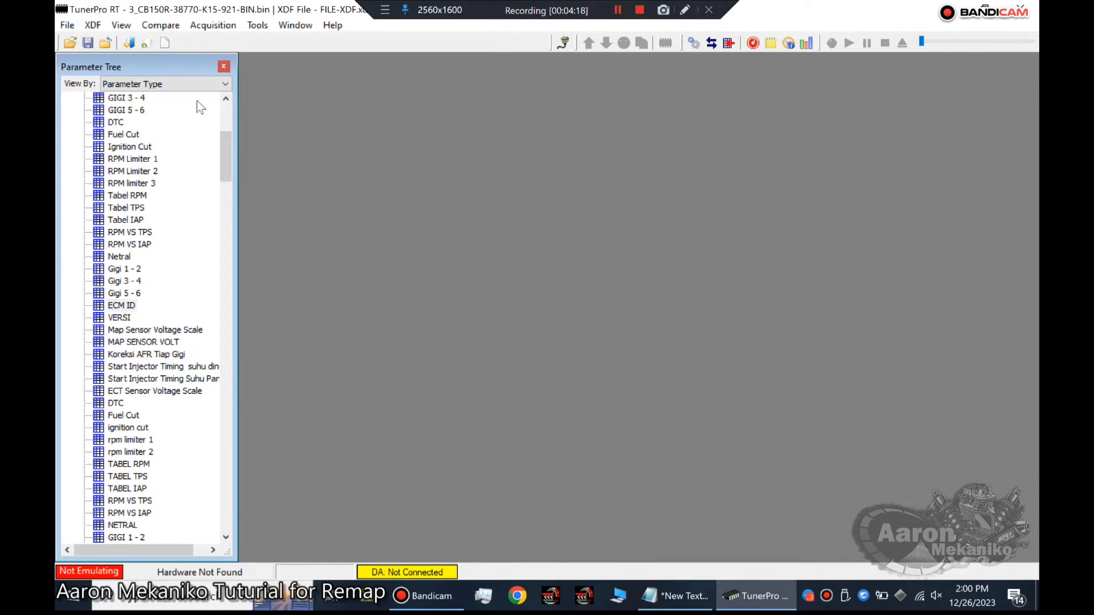
# Group the tree by Parameter Category, and check the ECM ID table under 3_CB150R 38770-K15-921, ECM INFORMASI, closing it when done.
pyautogui.click(218, 83)
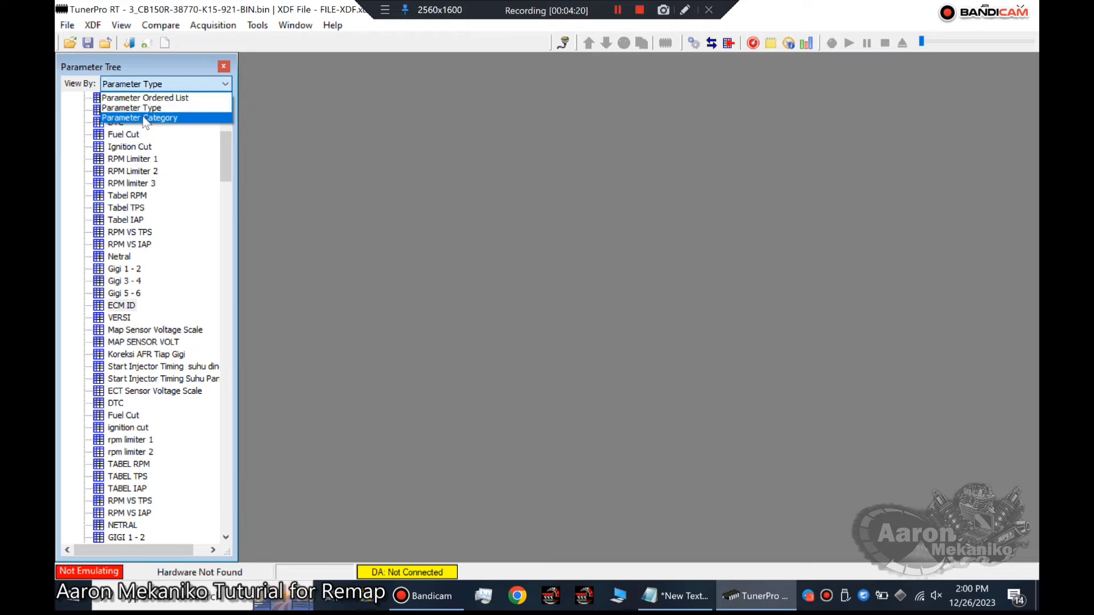
pyautogui.click(144, 117)
pyautogui.click(70, 98)
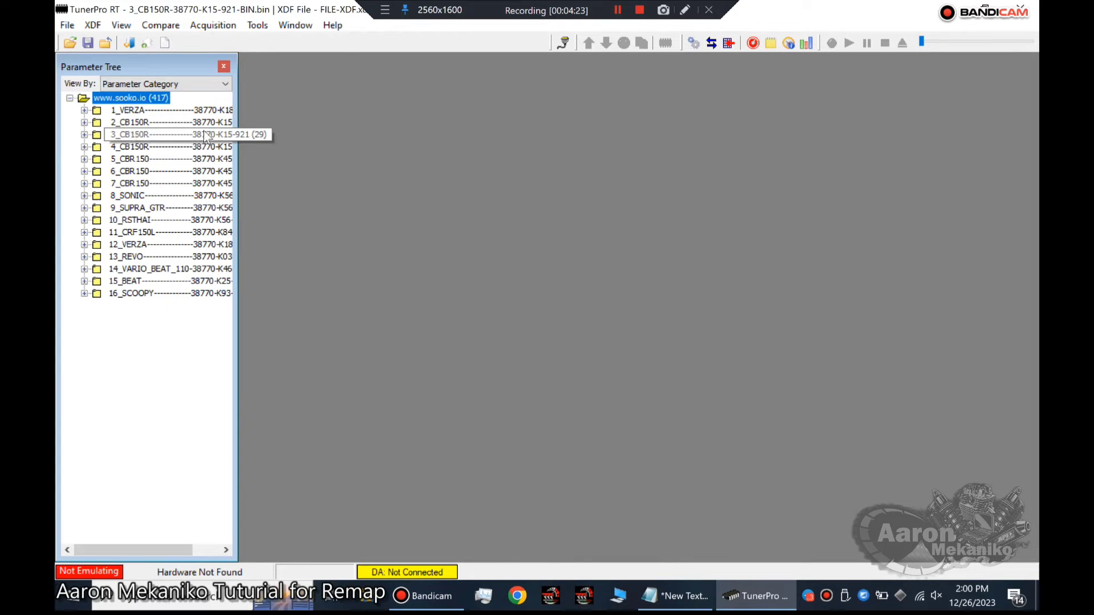
pyautogui.click(84, 135)
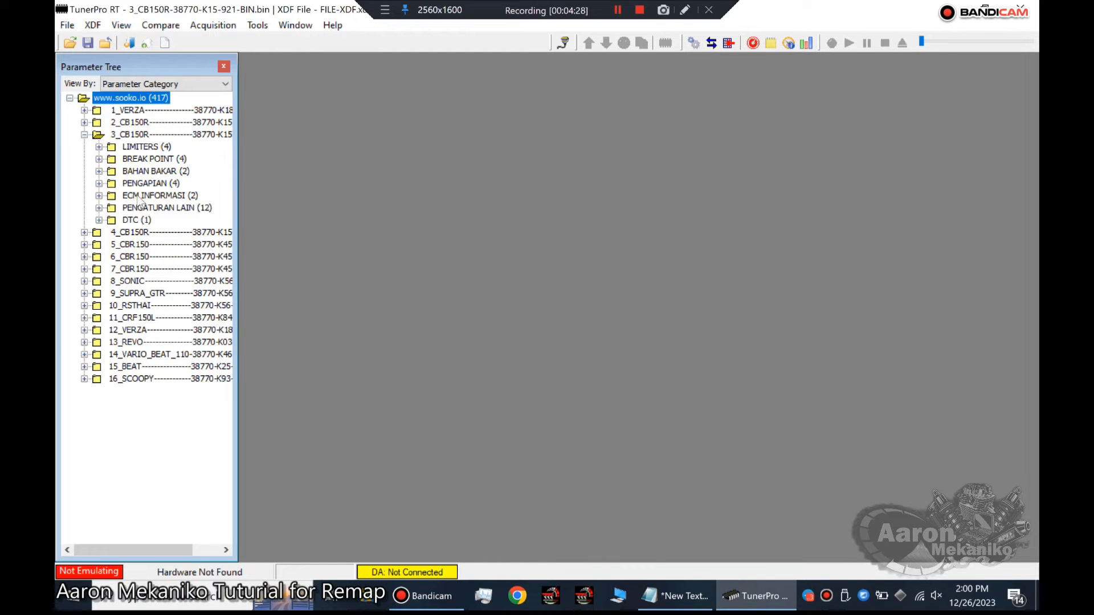
pyautogui.click(99, 196)
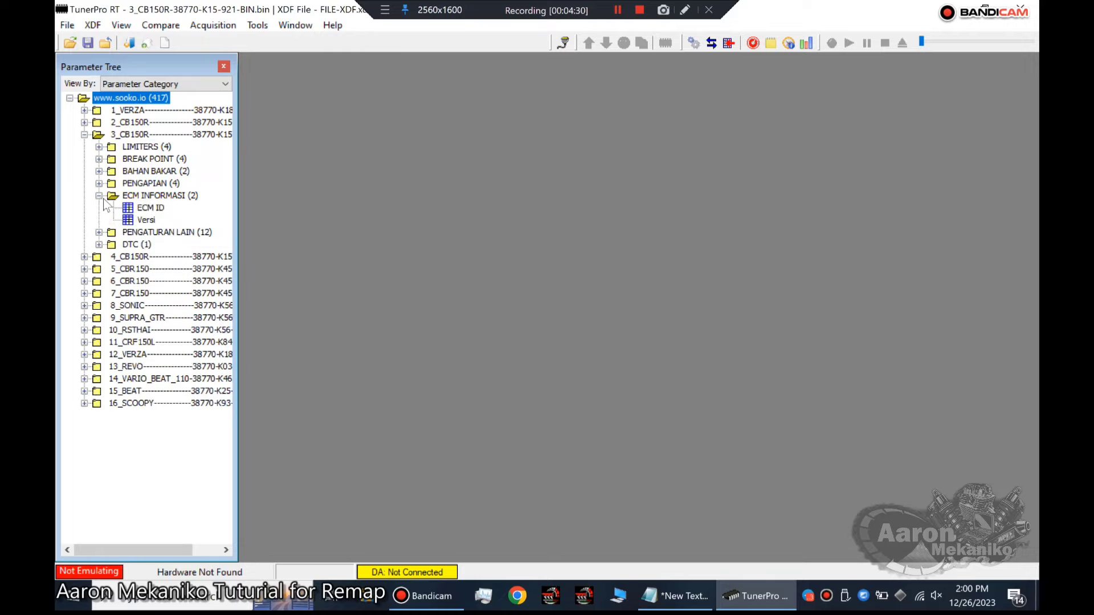
pyautogui.doubleClick(130, 208)
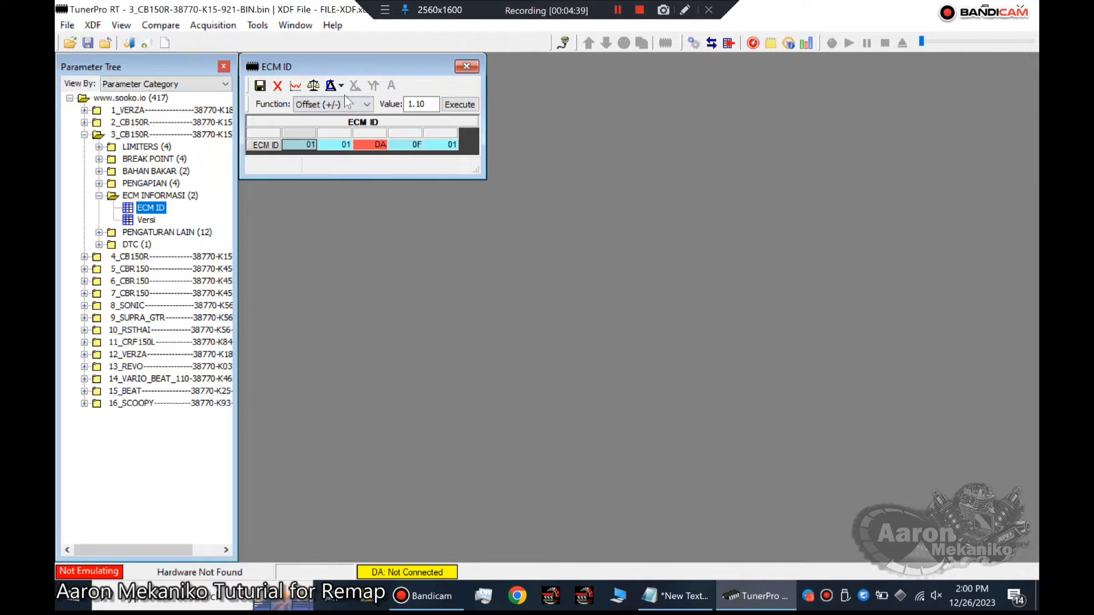
pyautogui.click(466, 68)
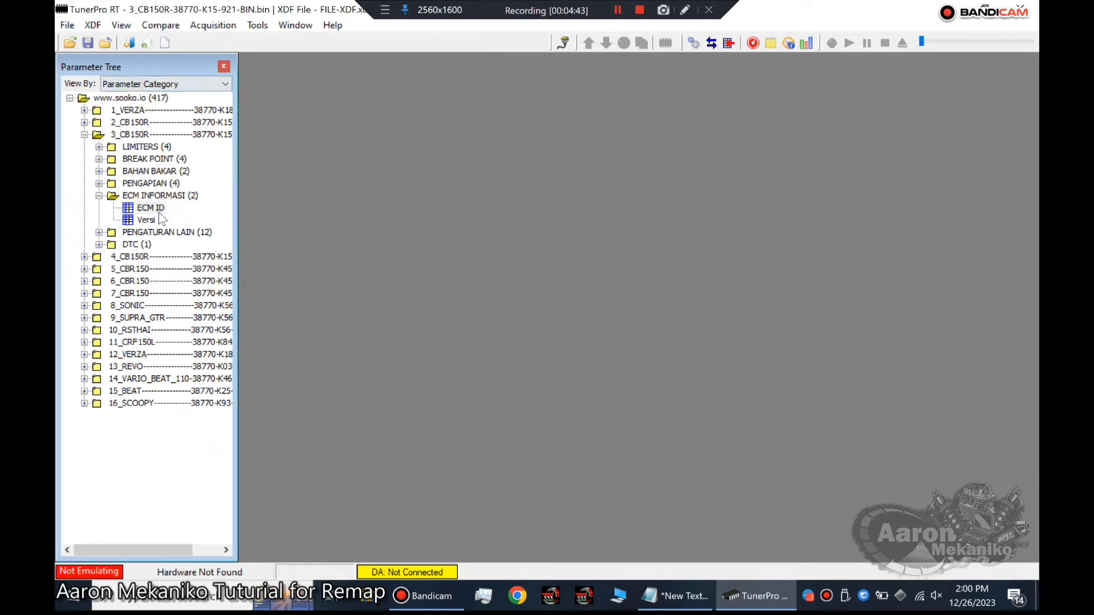
# Check the procedure notes once more, and display the second SAHABAT REMAP dashboard for live data.
pyautogui.click(676, 598)
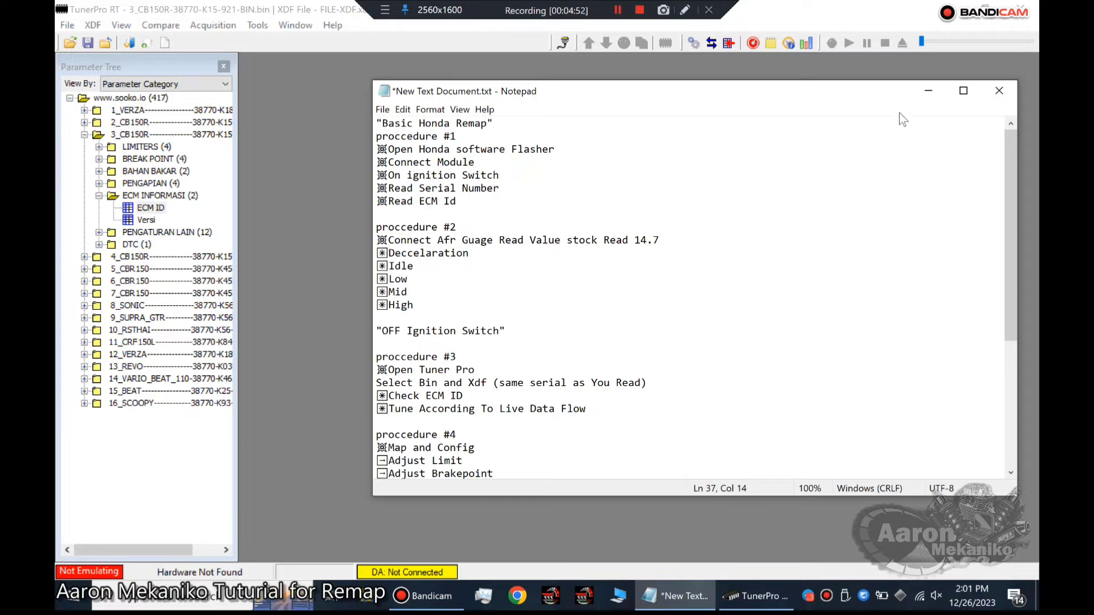
pyautogui.click(931, 98)
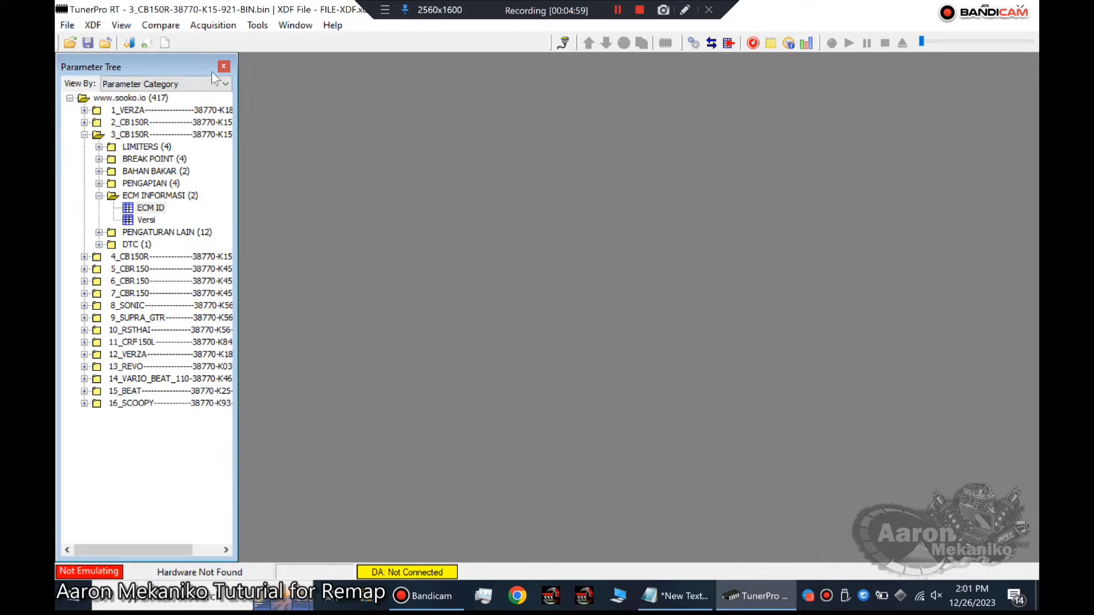
pyautogui.click(754, 43)
pyautogui.click(296, 91)
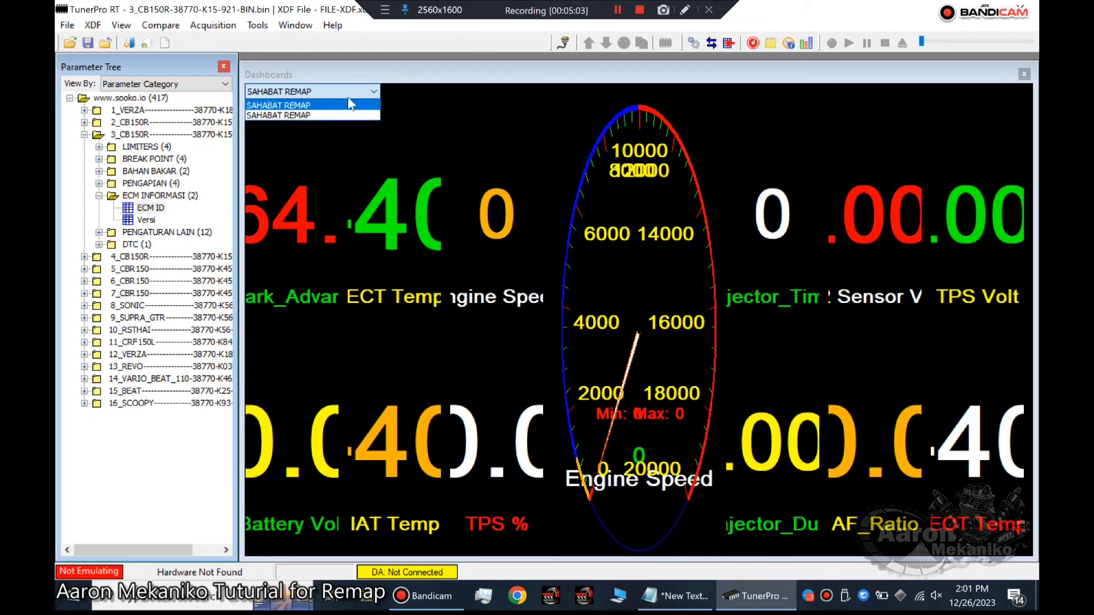
pyautogui.click(297, 117)
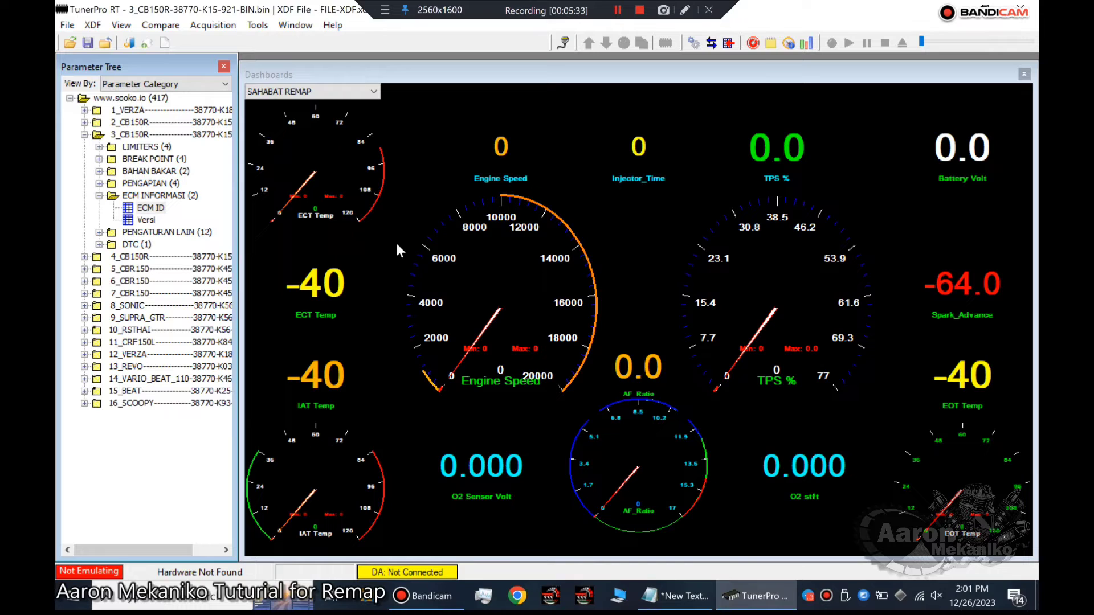
# Close the dashboard and open the RPM VS TPS table under 3_CB150R, BAHAN BAKAR.
pyautogui.click(1023, 76)
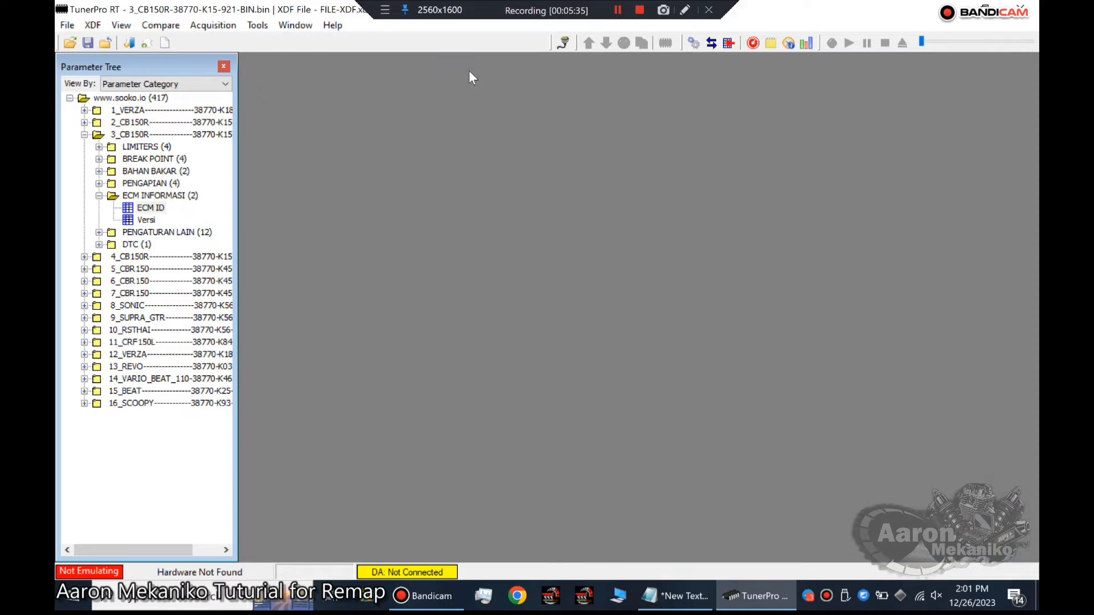
pyautogui.click(100, 171)
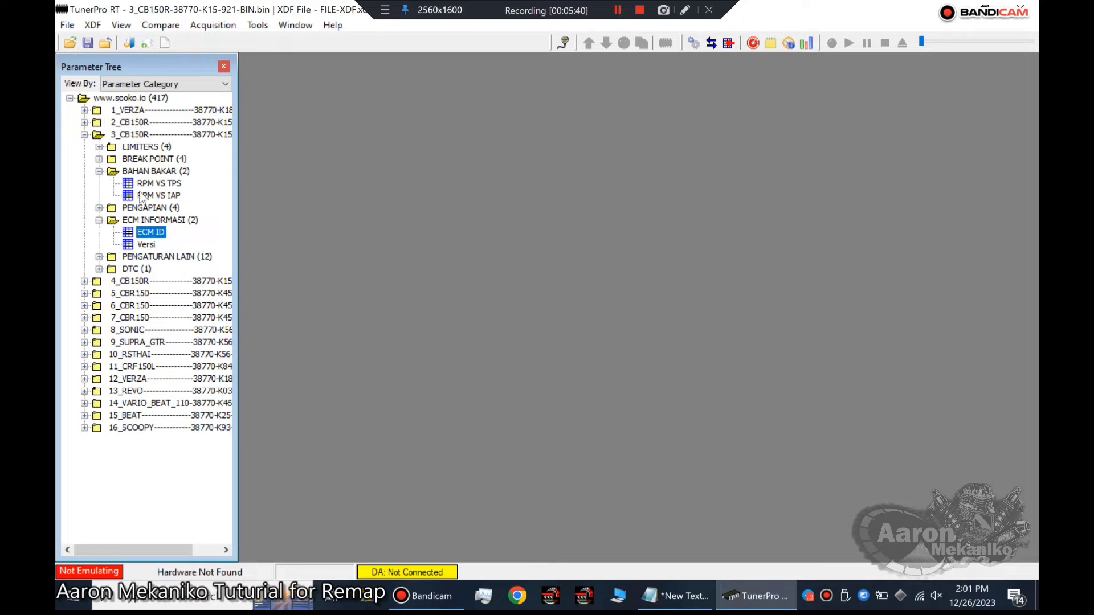
pyautogui.click(129, 185)
pyautogui.doubleClick(128, 184)
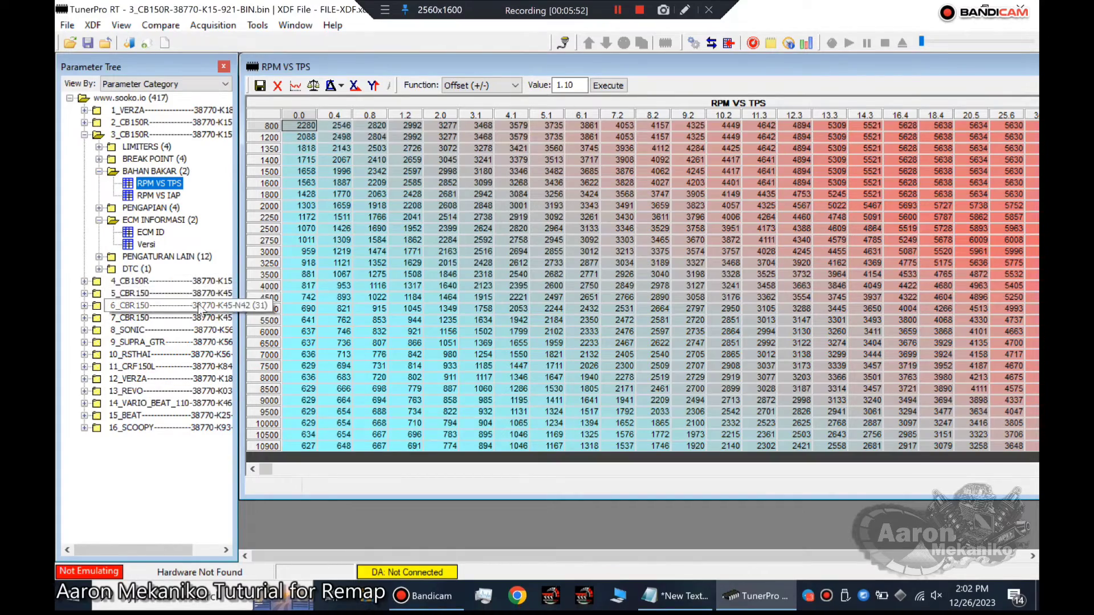
# Examine the RPM VS TPS fuel values at 4000 rpm for 0.0 TPS, and from 800 to 4000 rpm for 20.5 TPS.
pyautogui.click(300, 286)
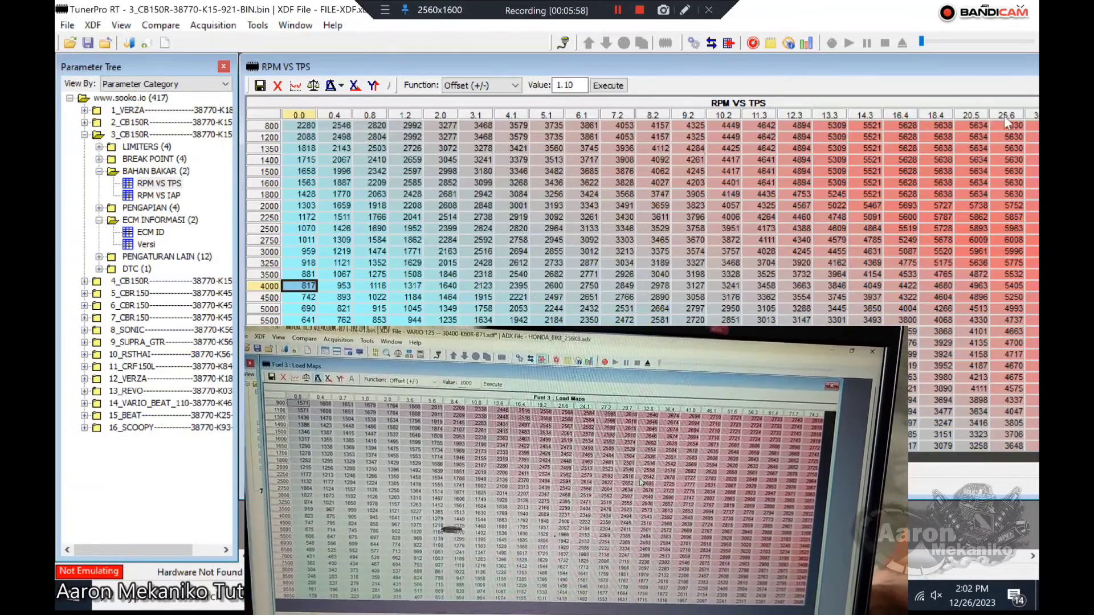
pyautogui.click(971, 126)
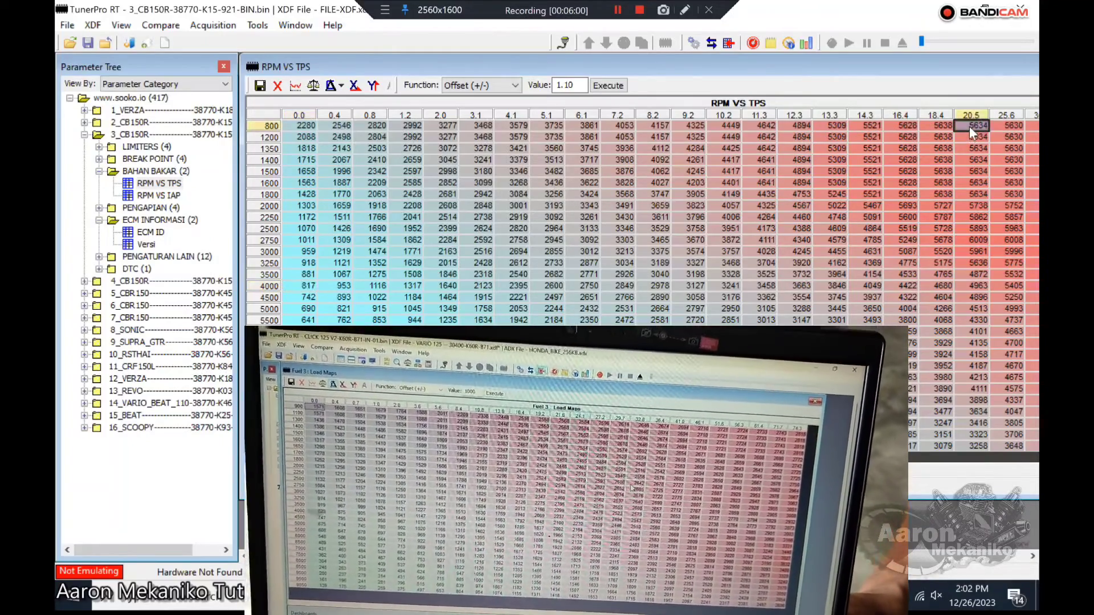
pyautogui.moveTo(969, 125); pyautogui.dragTo(956, 286)
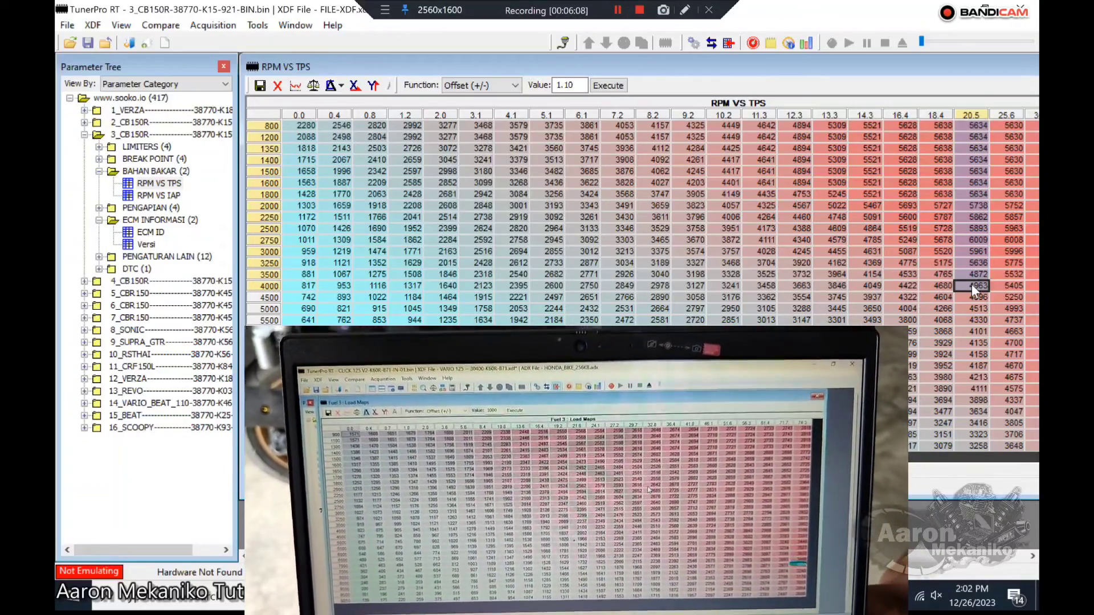
pyautogui.moveTo(976, 284)
pyautogui.mouseDown()
pyautogui.moveTo(967, 269)
pyautogui.moveTo(934, 265)
pyautogui.moveTo(934, 279)
pyautogui.moveTo(1002, 271)
pyautogui.moveTo(986, 286)
pyautogui.mouseUp()
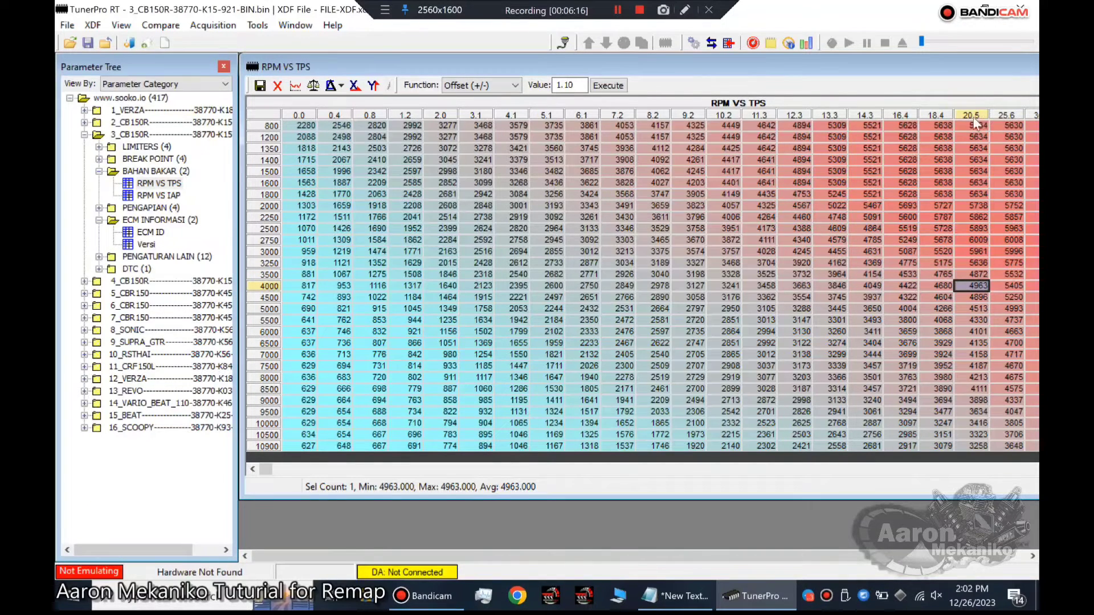
# Apply an Offset (+/-) of 20 to the RPM VS TPS cells at 3500 and 4000 rpm for 20.5 and 25.6 TPS.
pyautogui.moveTo(965, 273); pyautogui.dragTo(1000, 283)
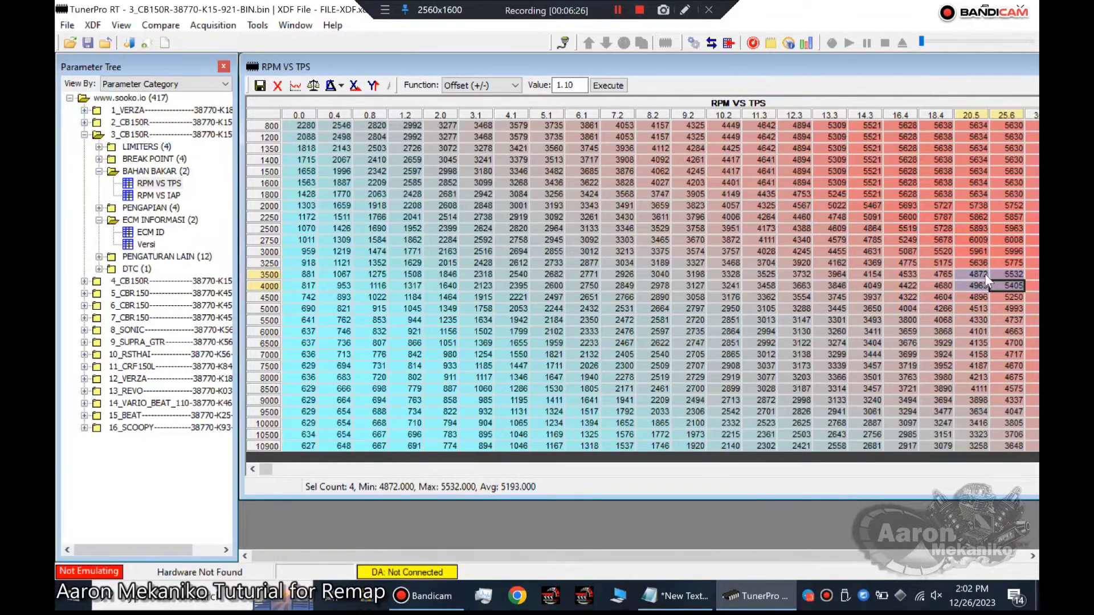
pyautogui.click(514, 87)
pyautogui.click(480, 101)
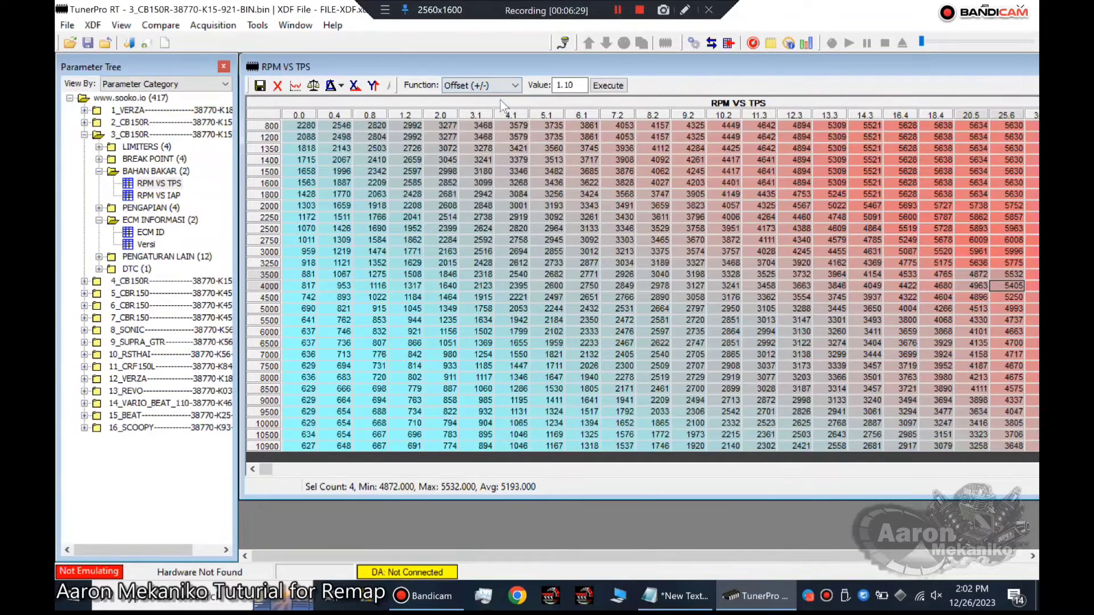
pyautogui.doubleClick(576, 85)
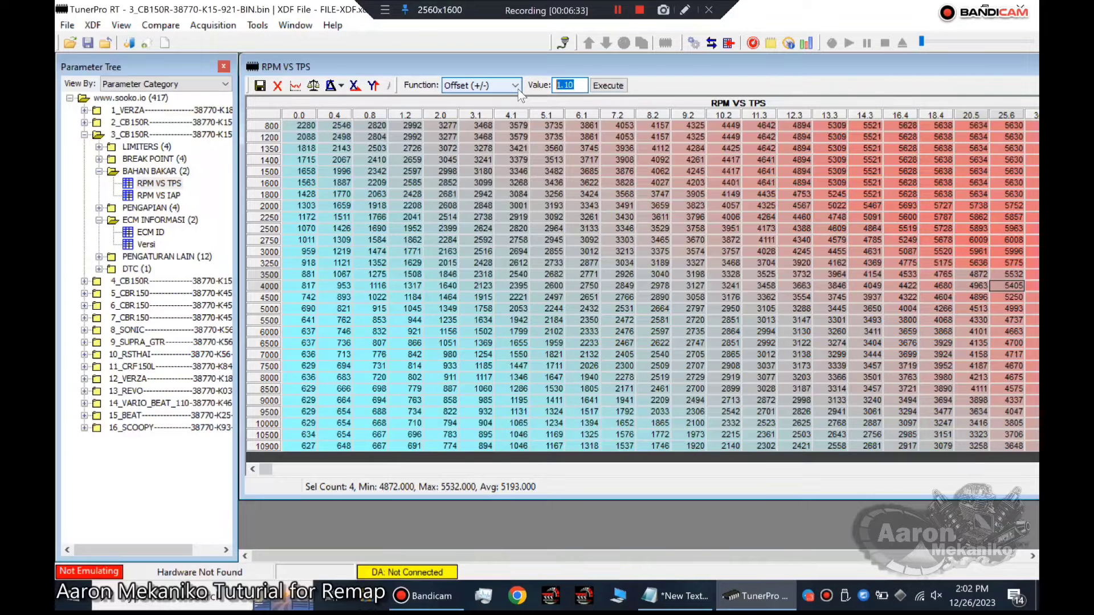
pyautogui.write('20')
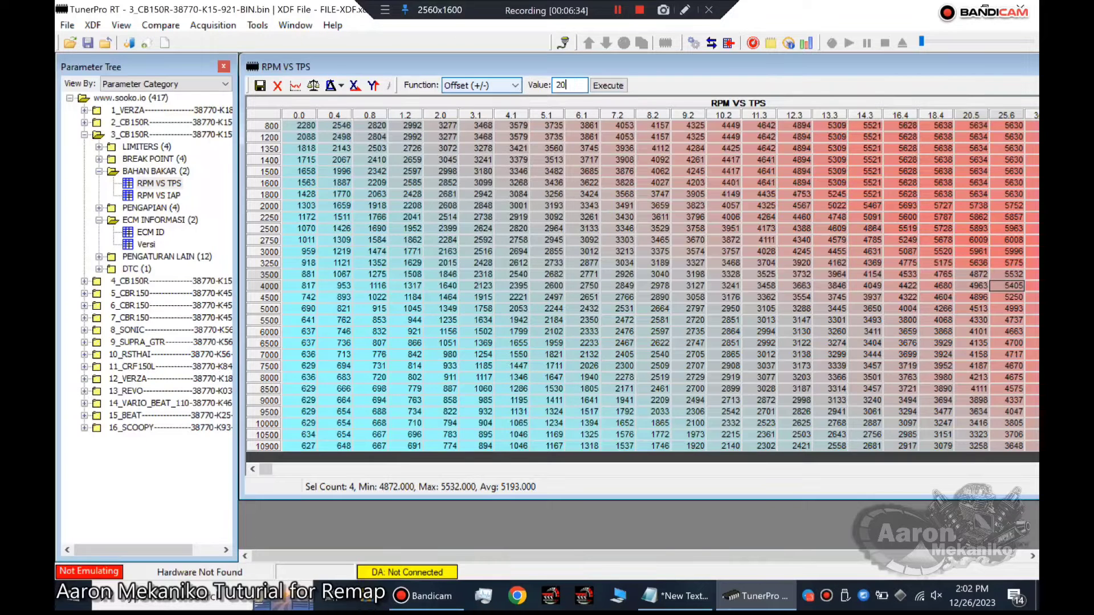
pyautogui.click(608, 85)
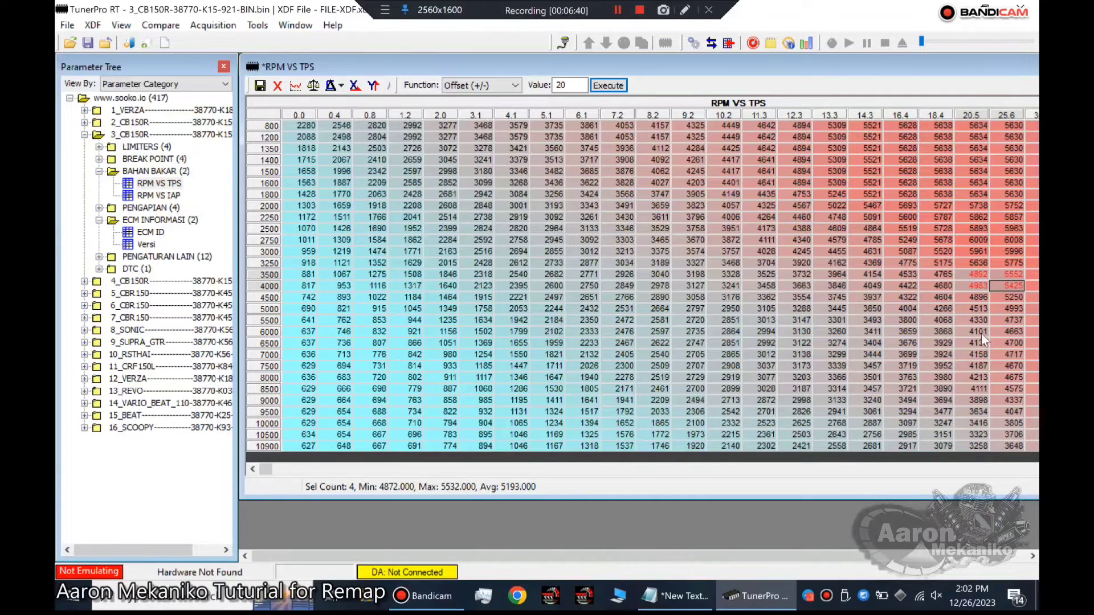
# Review the remap notes, and examine the 0.0 TPS cells at 1400 and 1600 rpm in a wider view of the RPM VS TPS table.
pyautogui.click(683, 606)
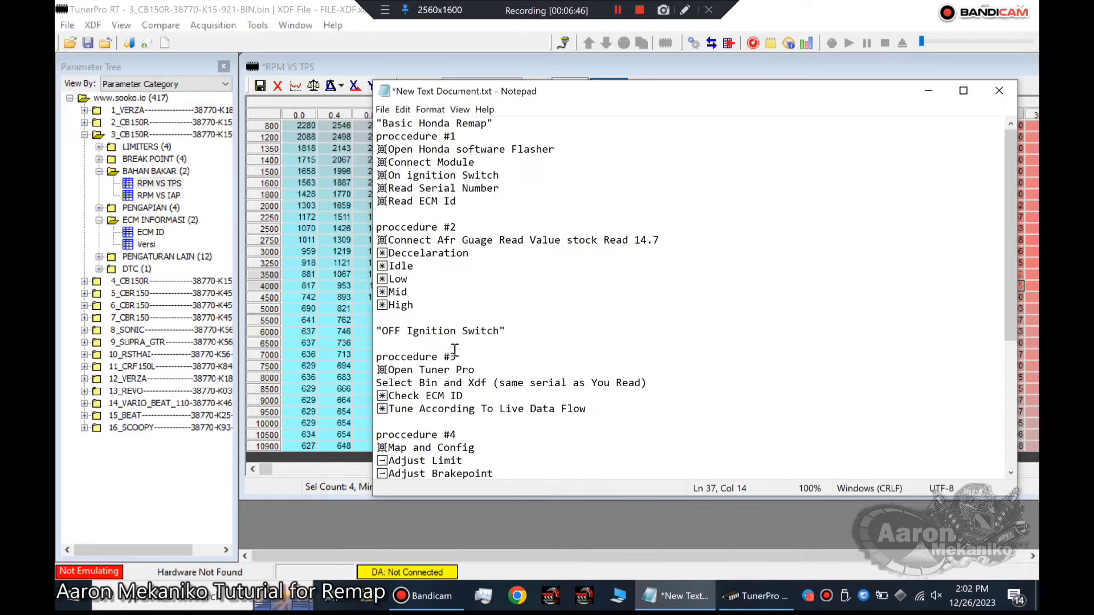
pyautogui.click(931, 91)
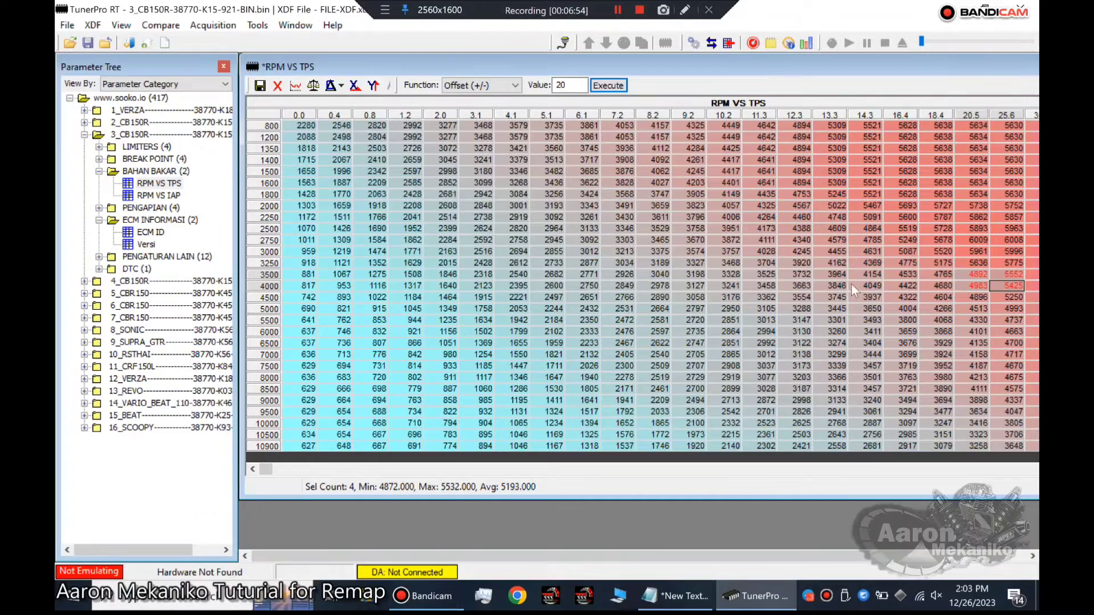
pyautogui.click(238, 219)
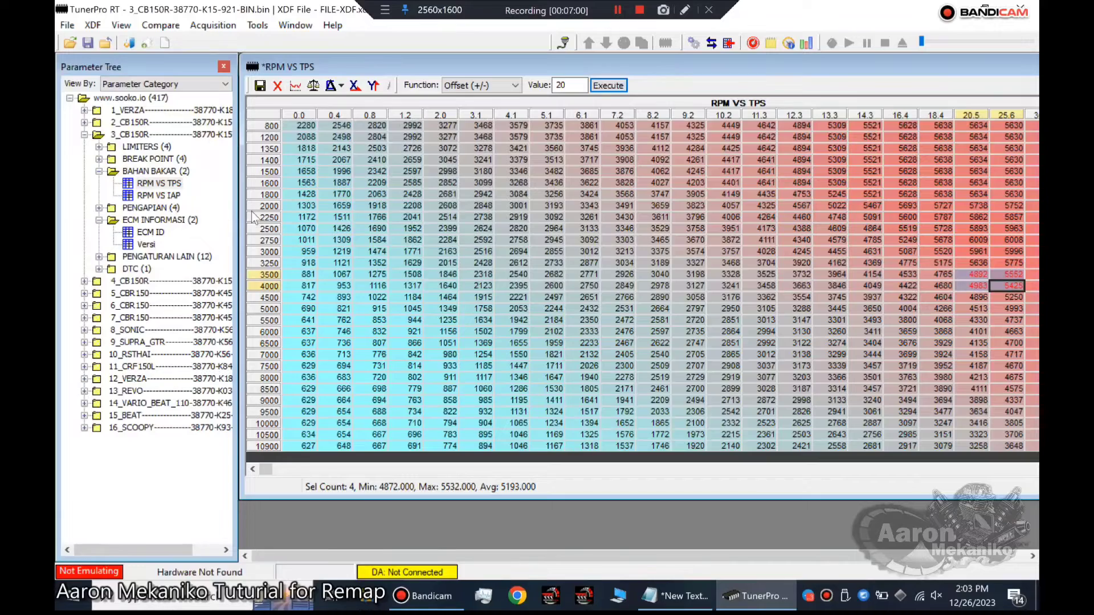
pyautogui.moveTo(237, 211); pyautogui.dragTo(93, 193)
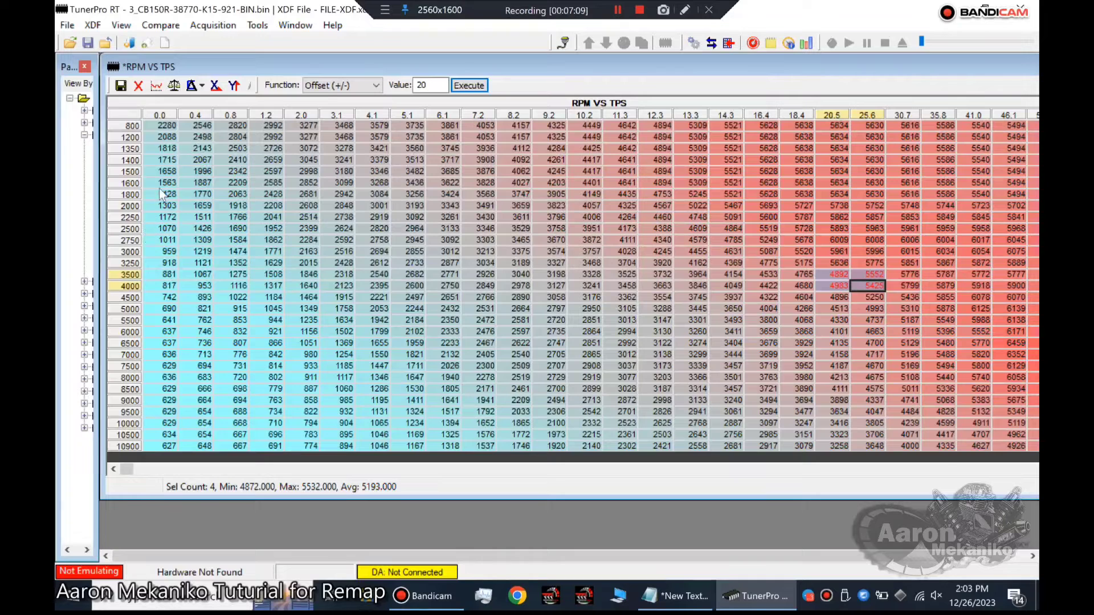
pyautogui.click(163, 159)
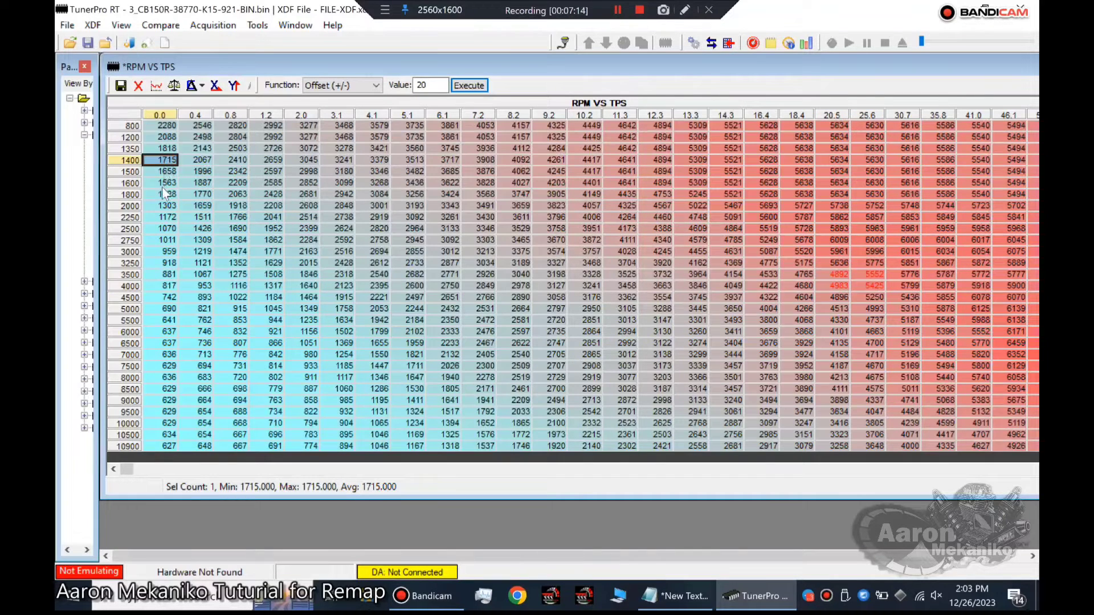
pyautogui.click(162, 184)
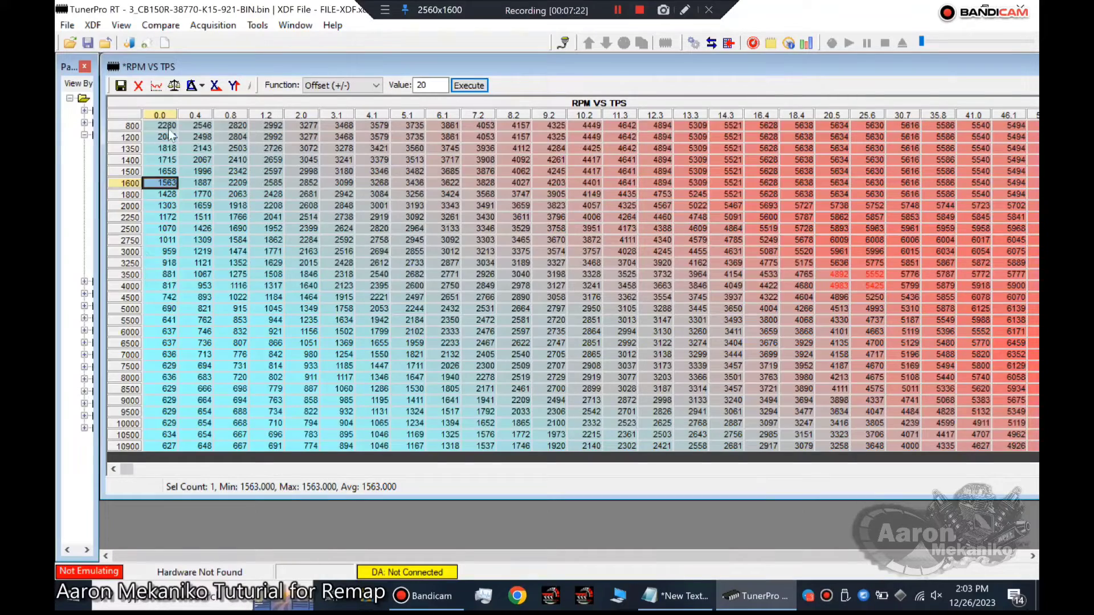
# Make the full parameter names readable in the tree again, and open Tabel Rpm under 3_CB150R, BREAK POINT.
pyautogui.moveTo(235, 67); pyautogui.dragTo(443, 69)
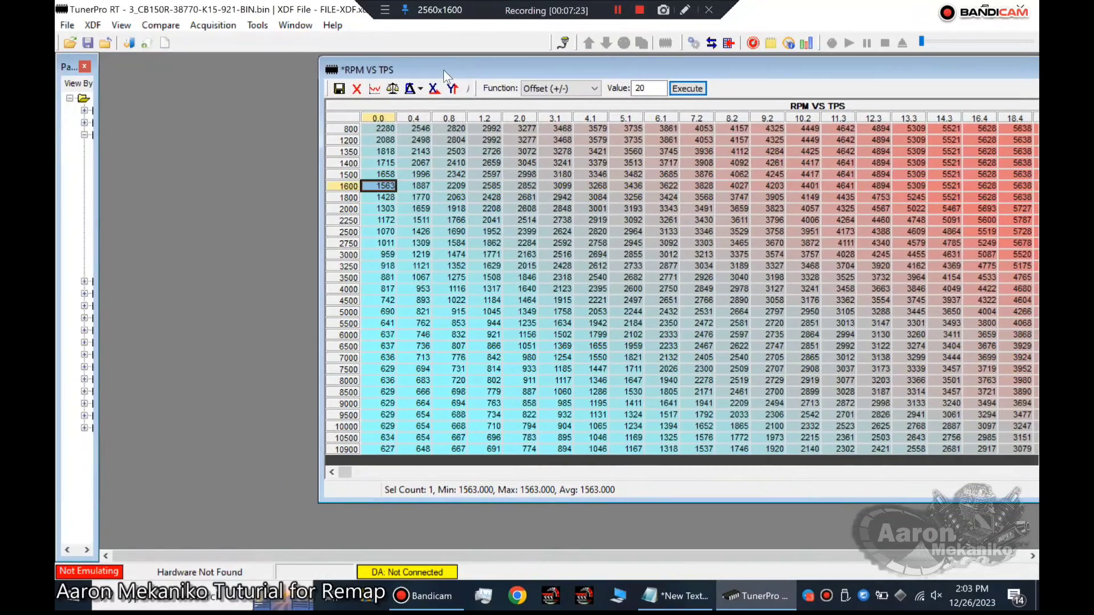
pyautogui.moveTo(100, 166); pyautogui.dragTo(265, 167)
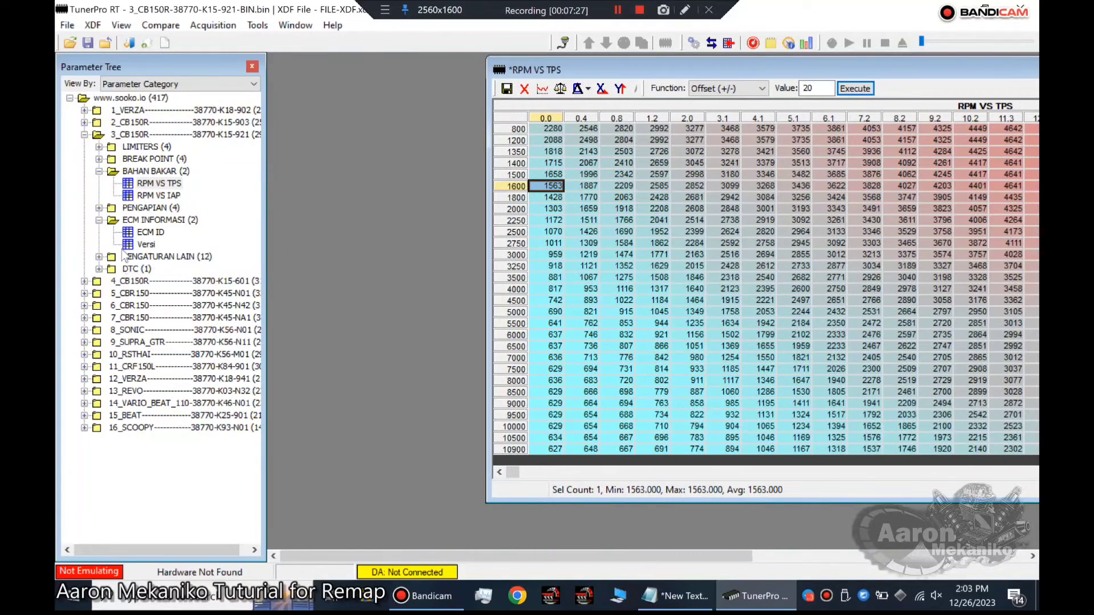
pyautogui.click(98, 159)
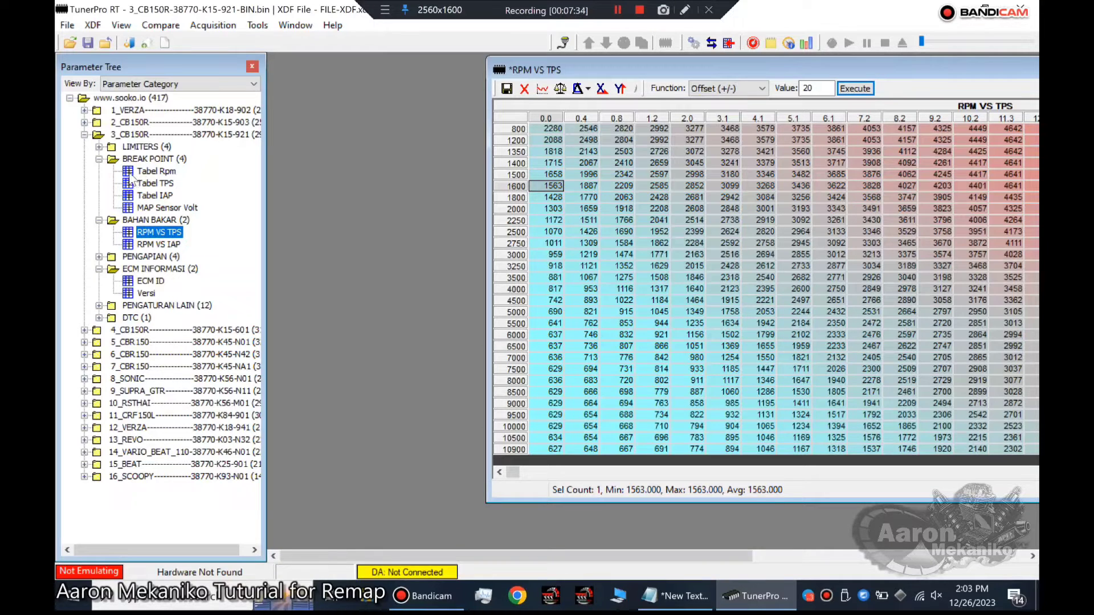
pyautogui.doubleClick(150, 171)
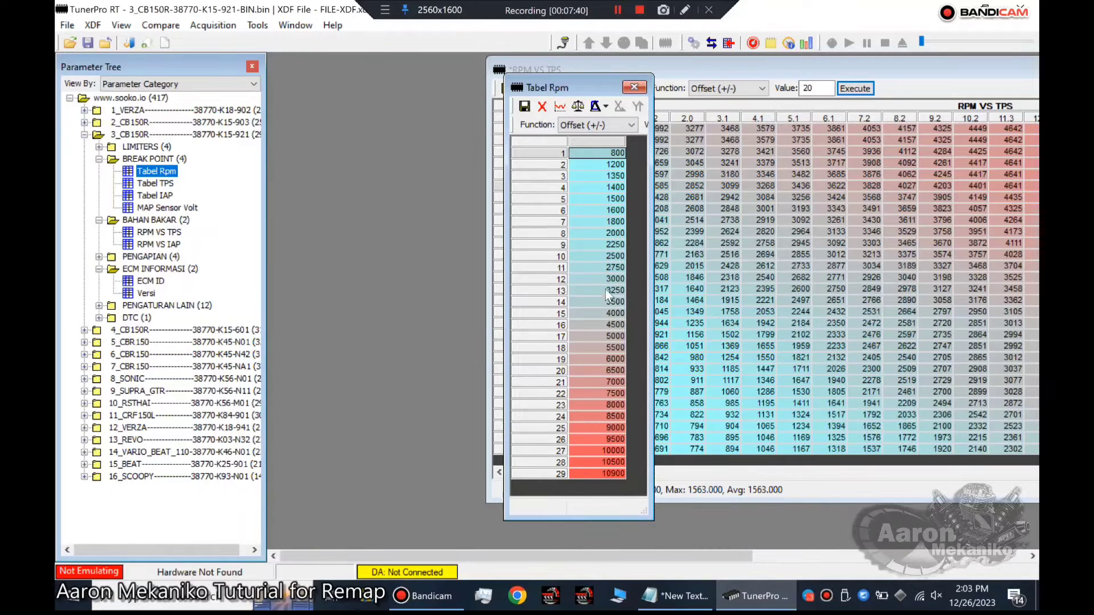
# Set row 6 of Tabel Rpm to 1700, and choose Interpolate Y for rows 6 to 29 with the full function bar in view.
pyautogui.click(605, 211)
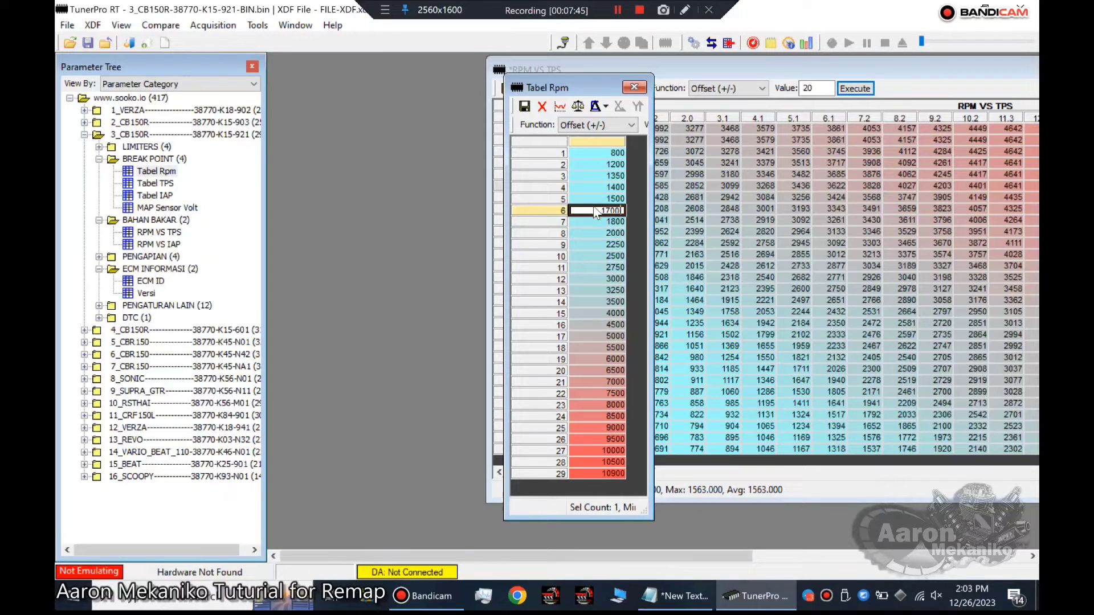
pyautogui.press('Return')
pyautogui.moveTo(594, 210); pyautogui.dragTo(605, 508)
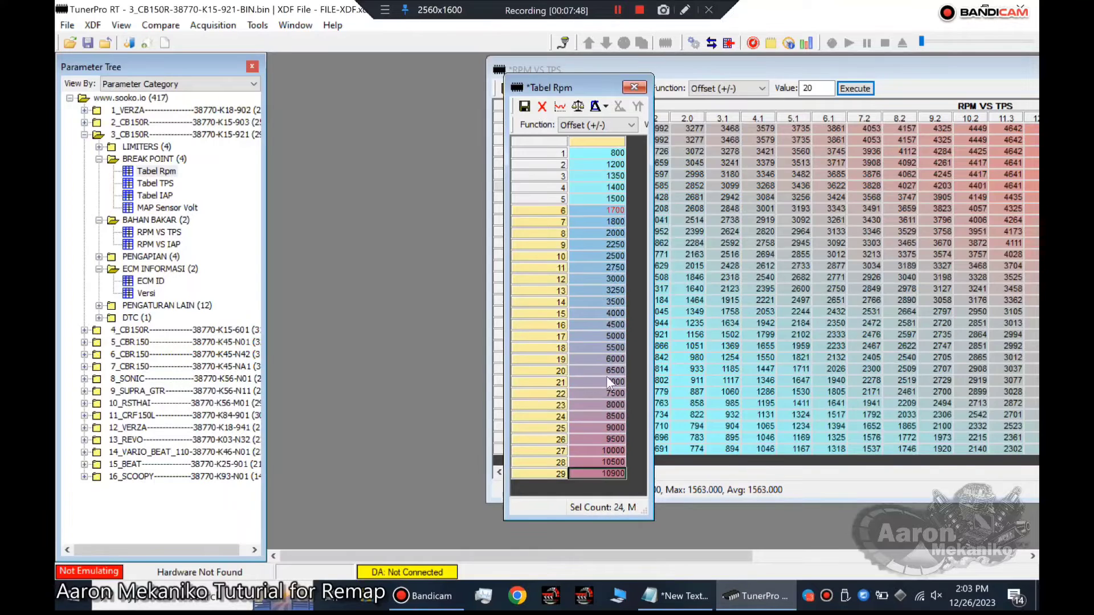
pyautogui.click(629, 125)
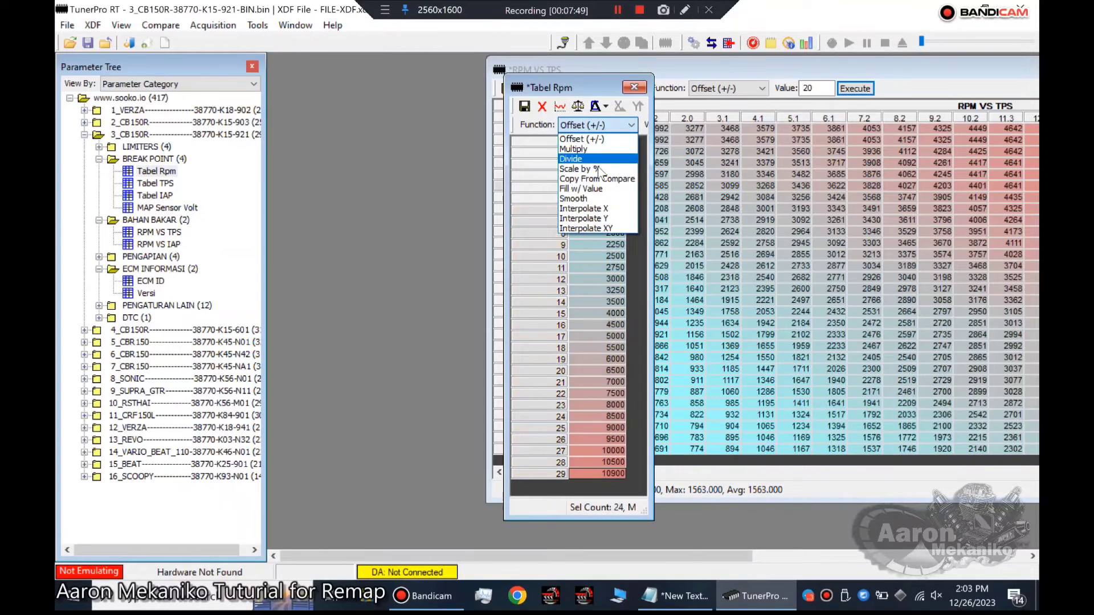
pyautogui.click(596, 220)
pyautogui.click(653, 186)
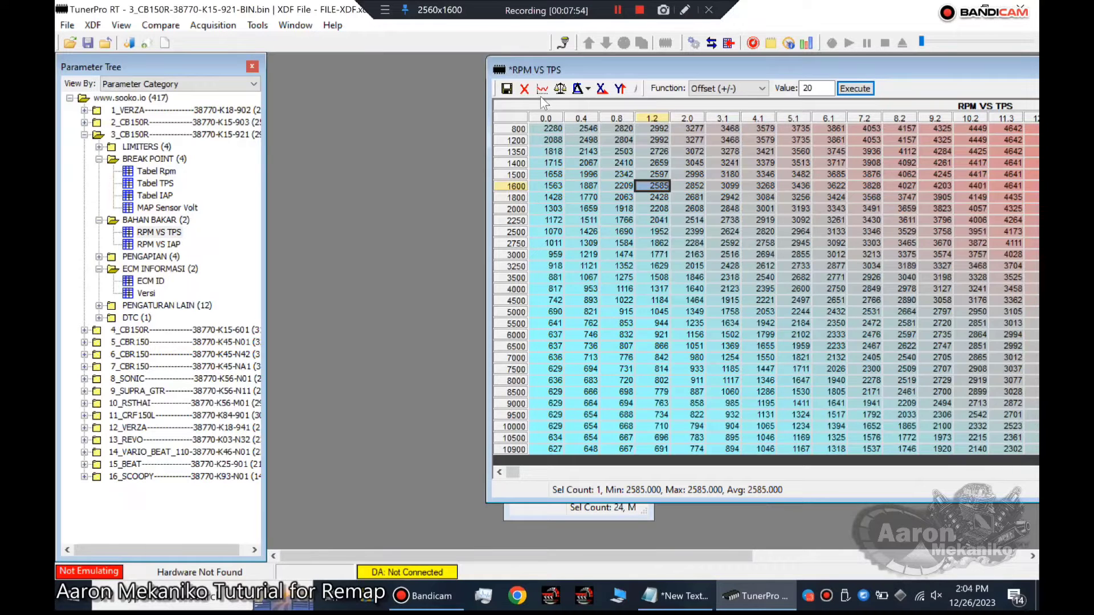
pyautogui.click(577, 514)
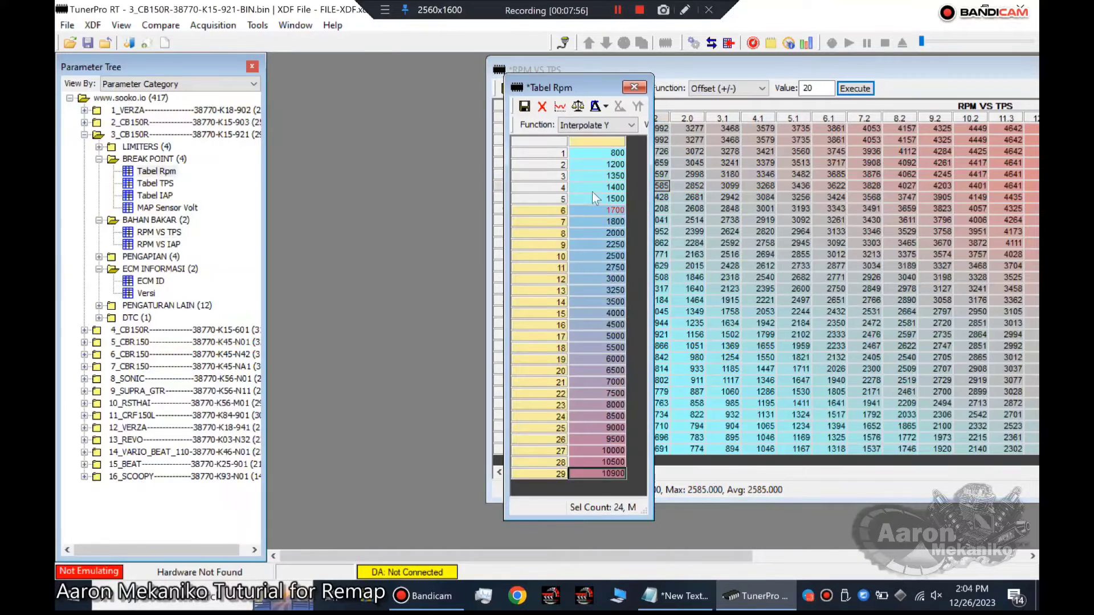
pyautogui.moveTo(652, 117); pyautogui.dragTo(763, 117)
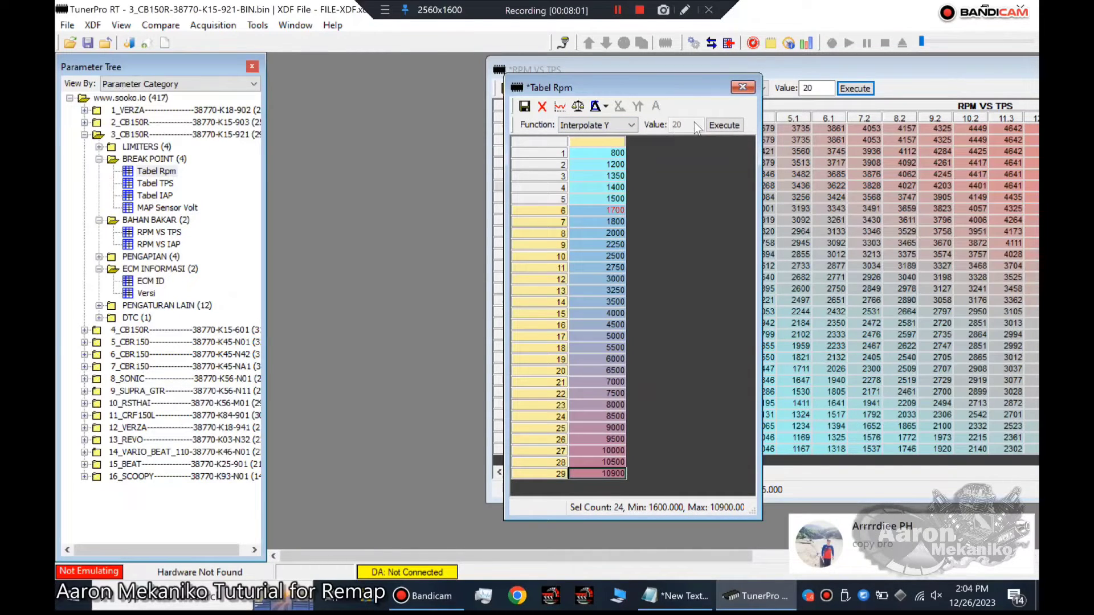
pyautogui.click(632, 127)
pyautogui.click(619, 138)
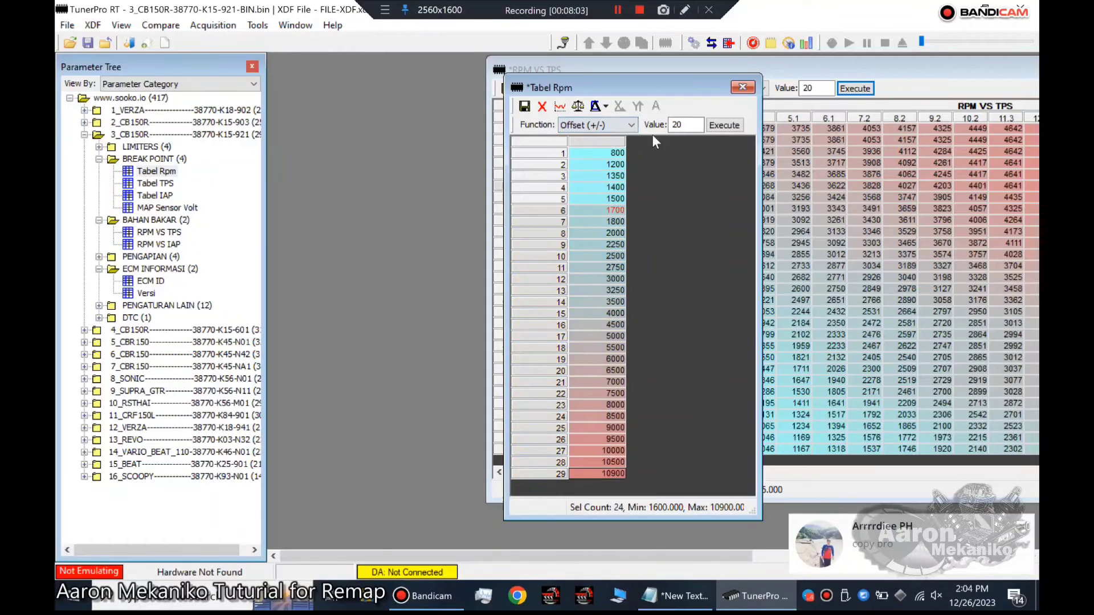
pyautogui.doubleClick(685, 124)
pyautogui.write('1')
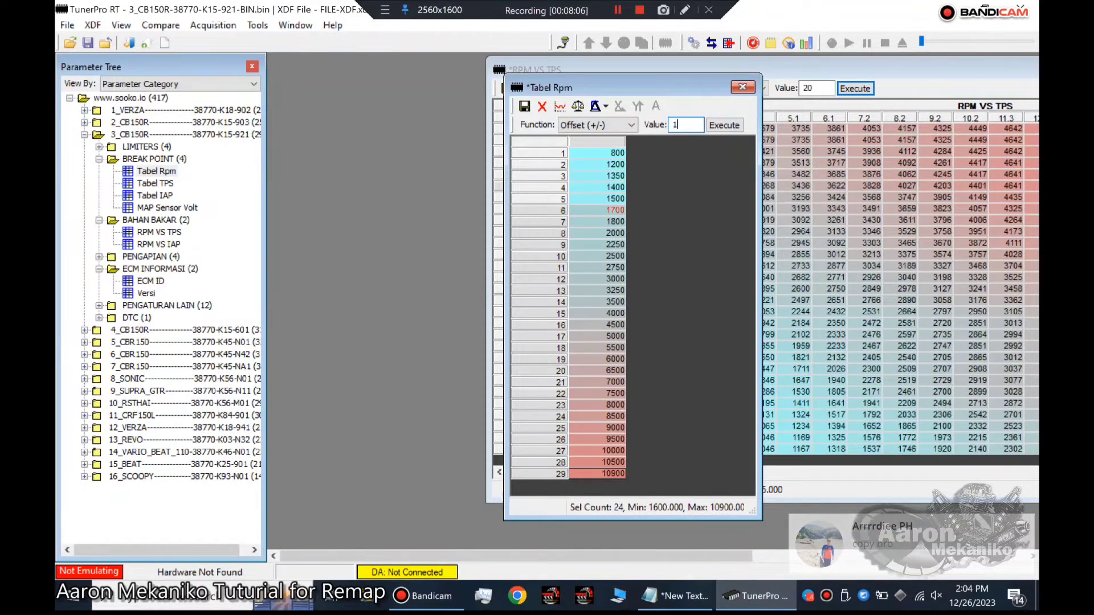
pyautogui.write('.0')
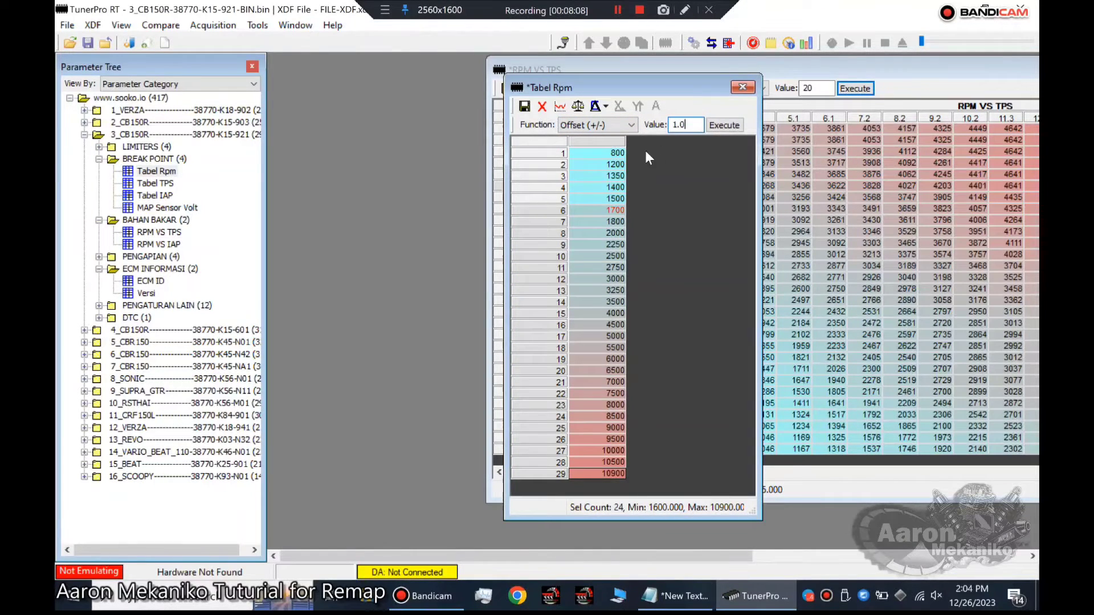
# Apply Interpolate Y to rows 6 to 29 of Tabel Rpm and save the table, agreeing to discard changes and reload the modified table.
pyautogui.click(632, 125)
pyautogui.click(593, 222)
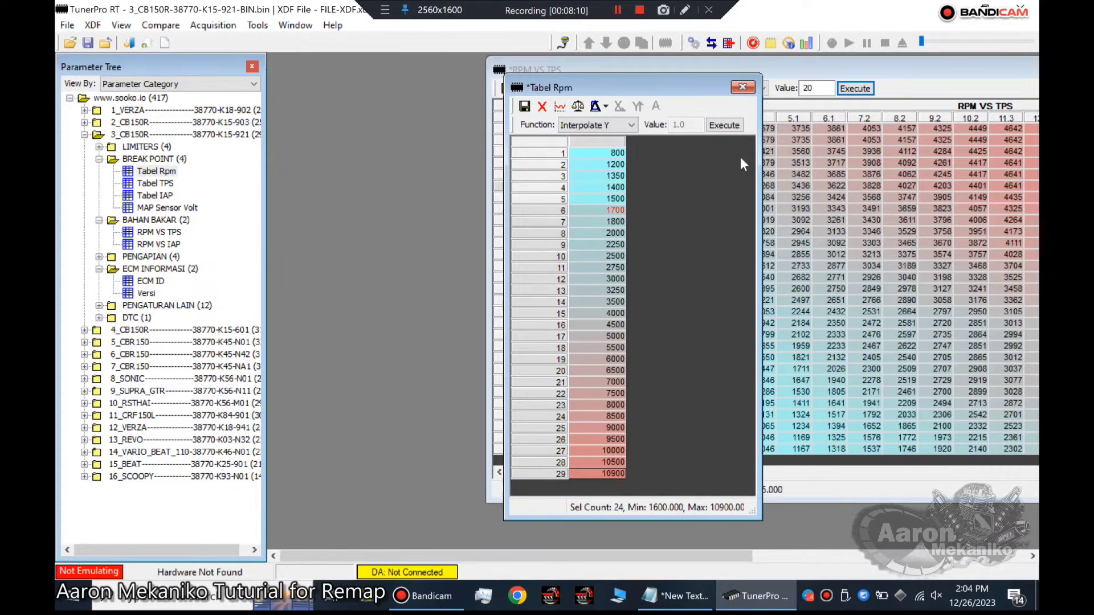
pyautogui.click(724, 124)
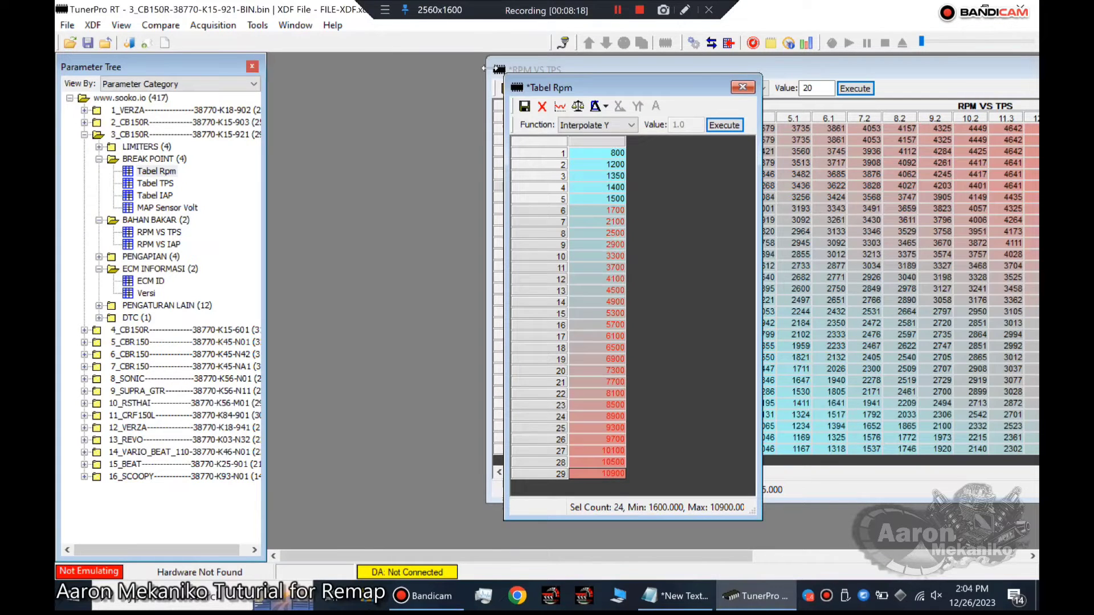
pyautogui.click(525, 106)
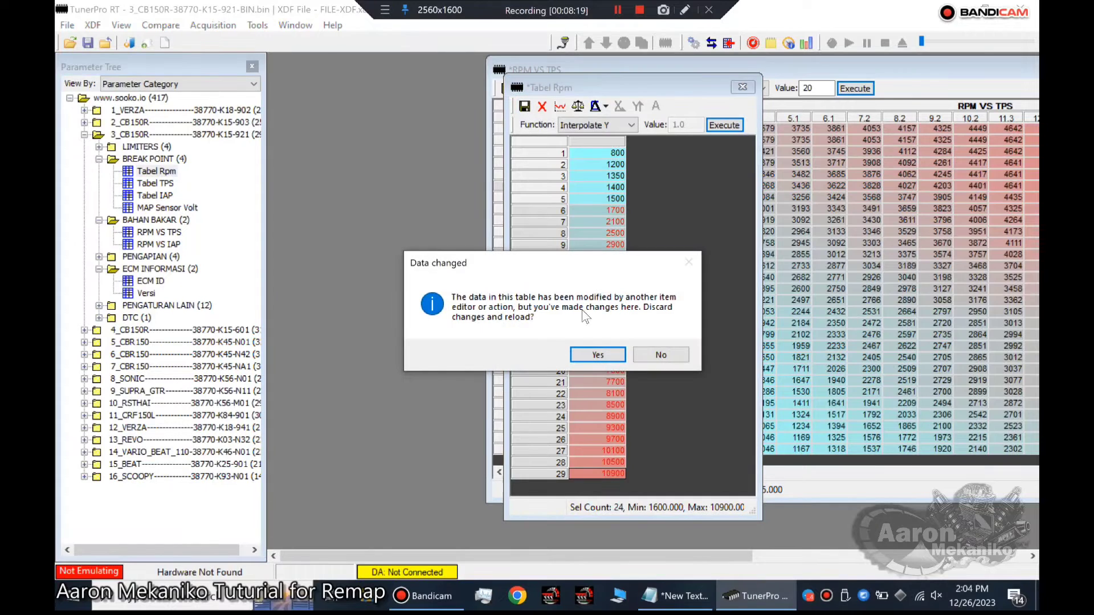
pyautogui.click(591, 354)
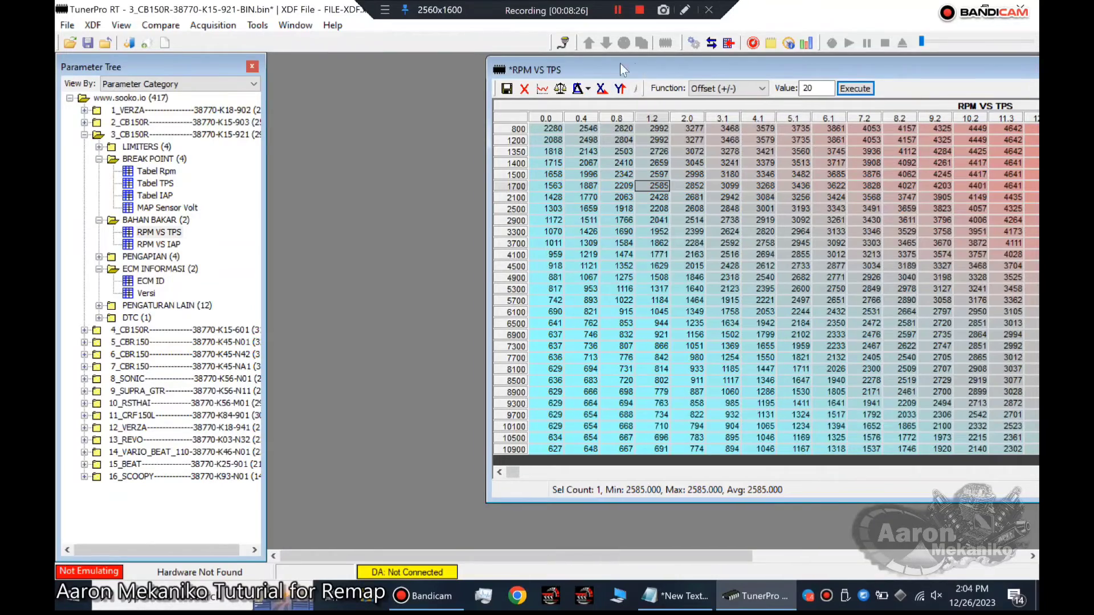
# Offset the 0.0 TPS cells from 2100 to 10900 rpm in the RPM VS TPS table by 50.
pyautogui.moveTo(636, 65); pyautogui.dragTo(435, 79)
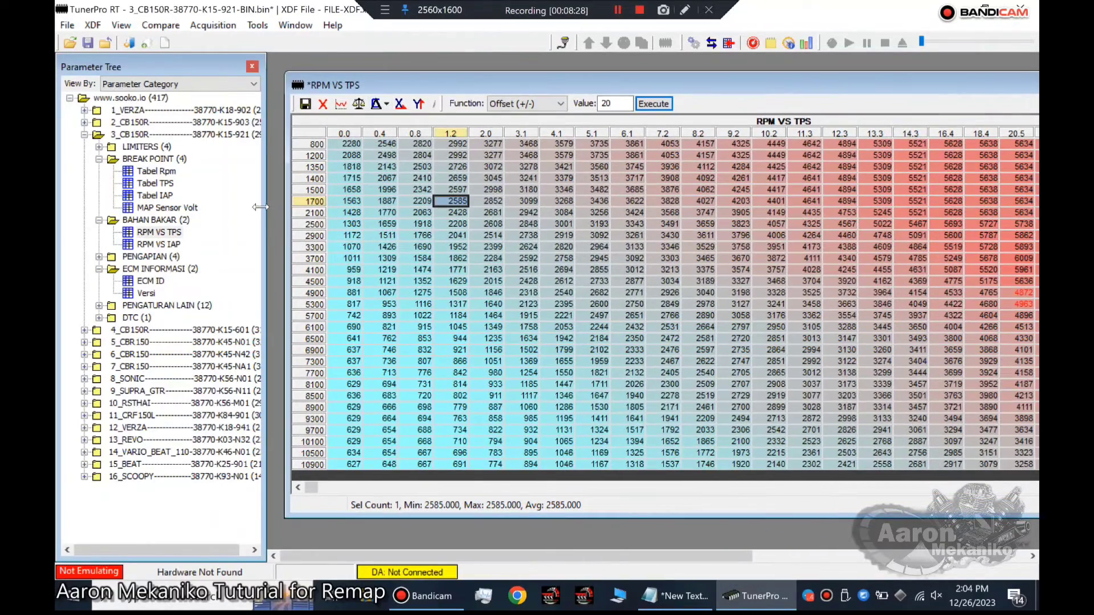
pyautogui.moveTo(260, 207); pyautogui.dragTo(86, 207)
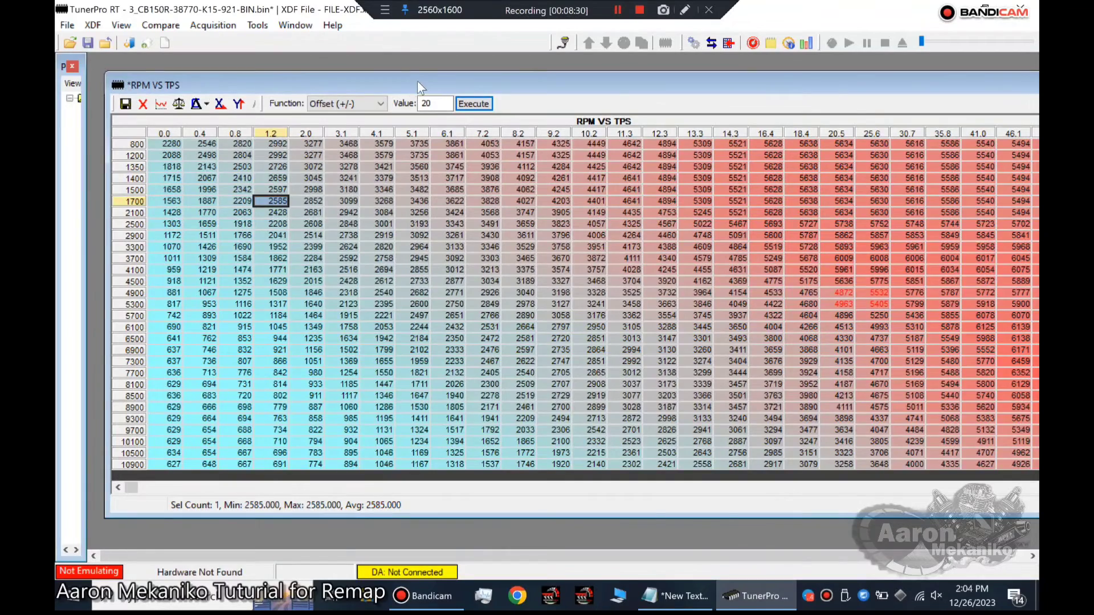
pyautogui.moveTo(418, 82); pyautogui.dragTo(398, 82)
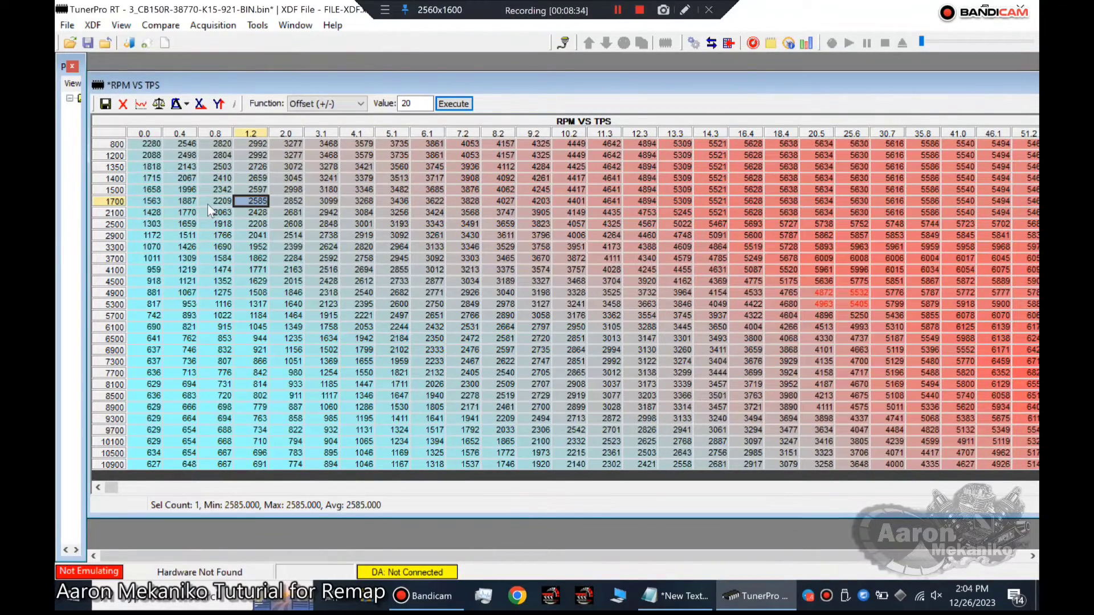
pyautogui.click(152, 201)
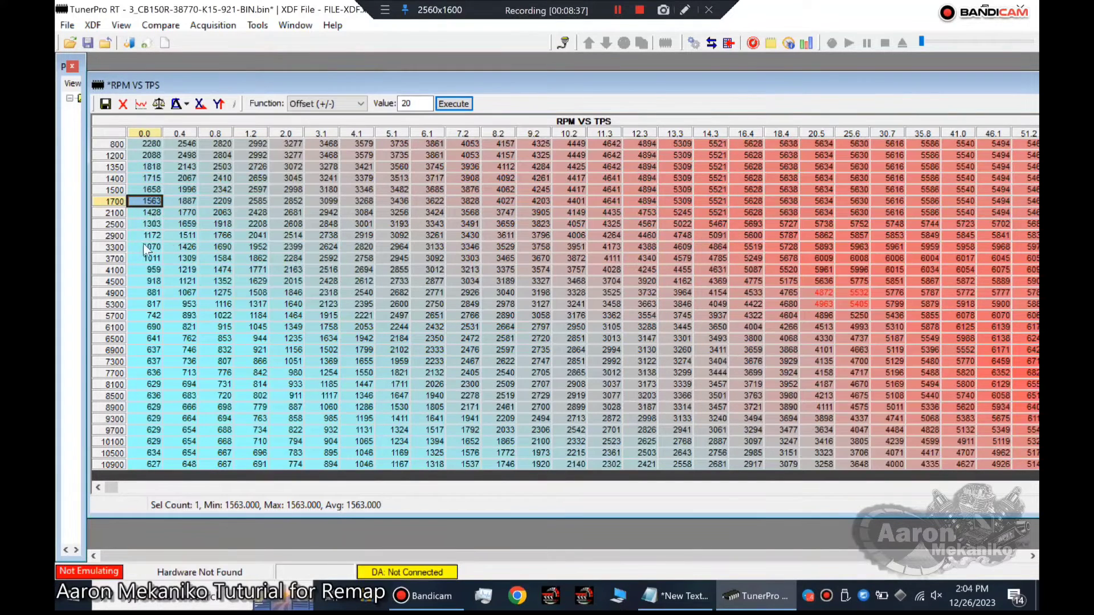
pyautogui.click(146, 213)
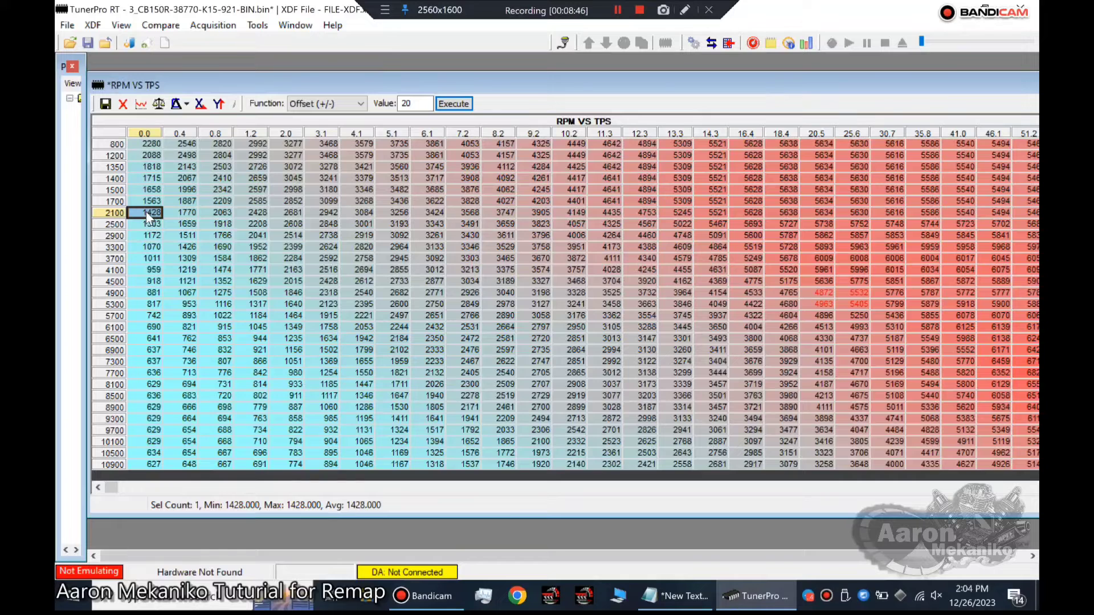
pyautogui.moveTo(146, 213); pyautogui.dragTo(132, 555)
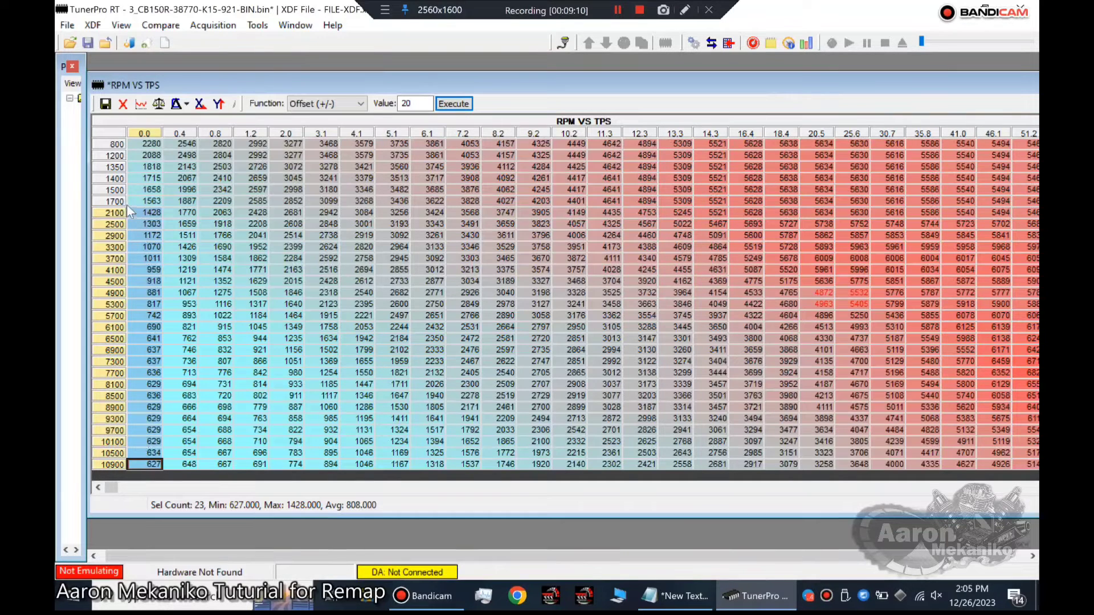
pyautogui.click(402, 103)
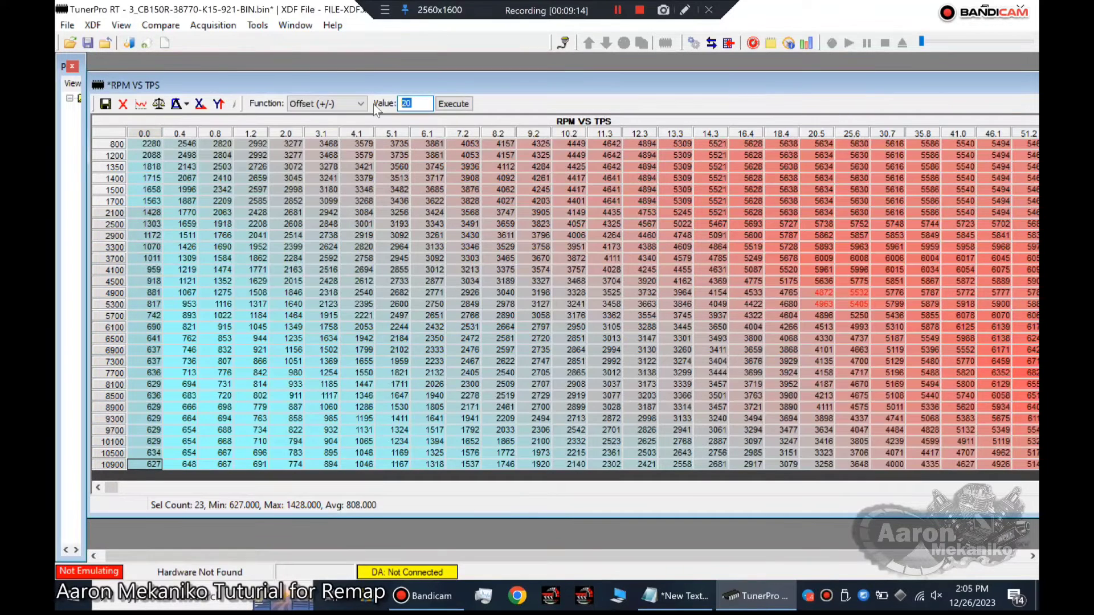
pyautogui.press('BackSpace')
pyautogui.press('BackSpace')
pyautogui.write('50')
pyautogui.click(448, 104)
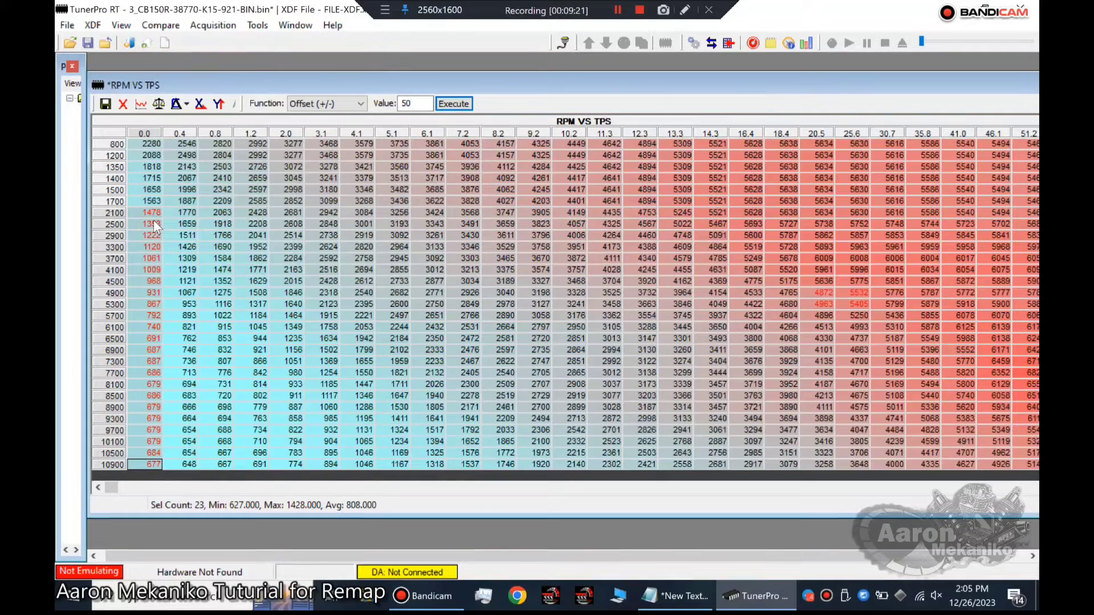
# Raise the same 0.0 TPS cells from 2100 to 10900 rpm by a further offset of 100.
pyautogui.doubleClick(414, 104)
pyautogui.write('10')
pyautogui.press('BackSpace')
pyautogui.press('BackSpace')
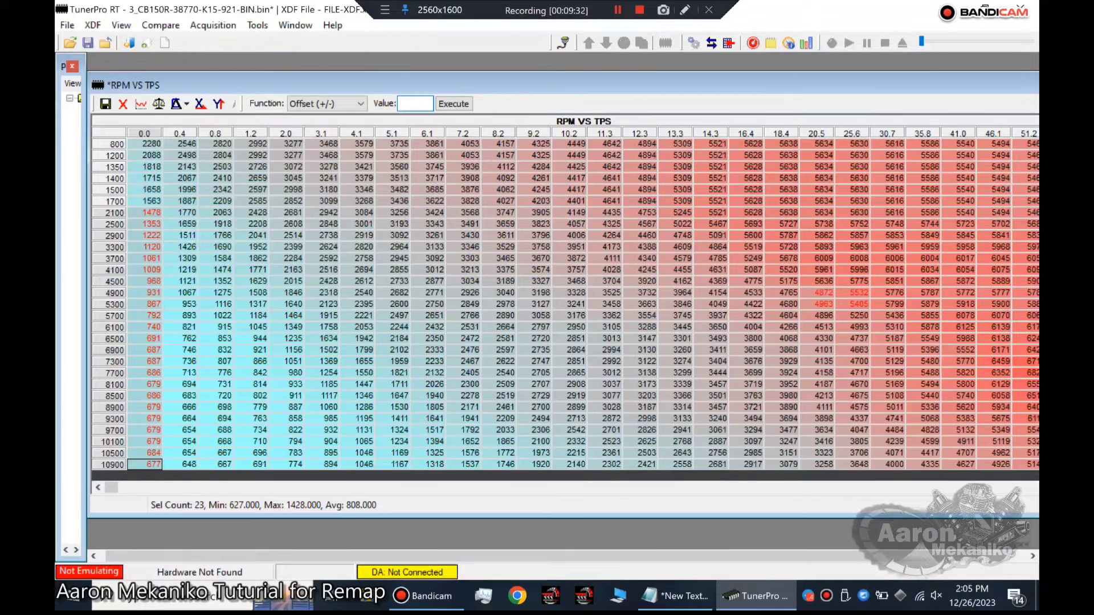
pyautogui.write('50')
pyautogui.click(456, 103)
pyautogui.write('100')
pyautogui.click(454, 104)
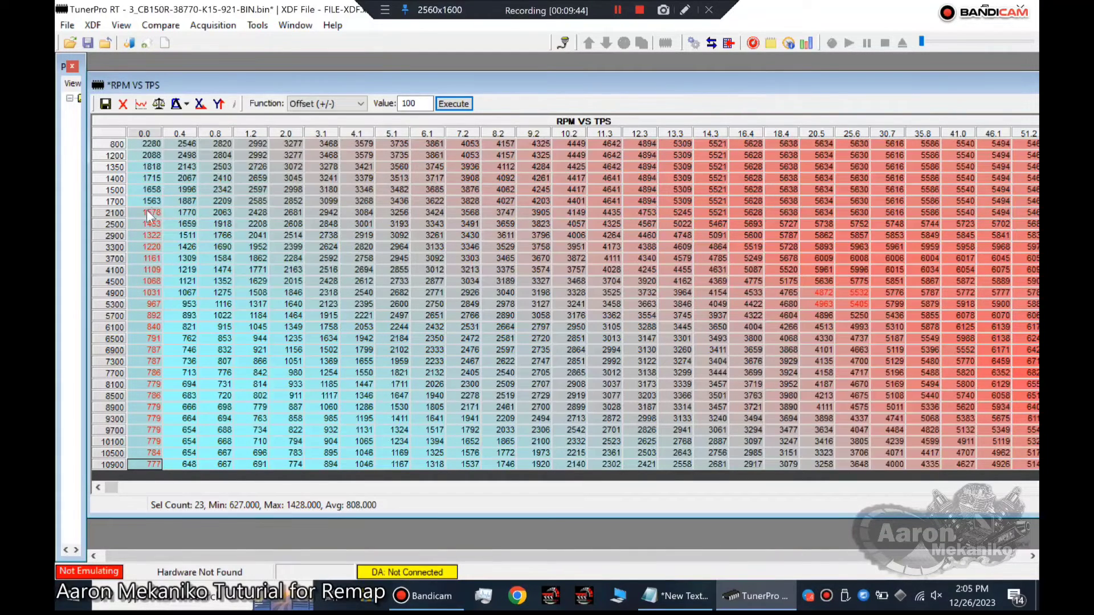
pyautogui.click(440, 107)
# Examine the 0.4 to 10.2 TPS block at 1200 to 4500 rpm and the blocks from 11.3 TPS upward at 1200 to 10100 rpm.
pyautogui.click(180, 157)
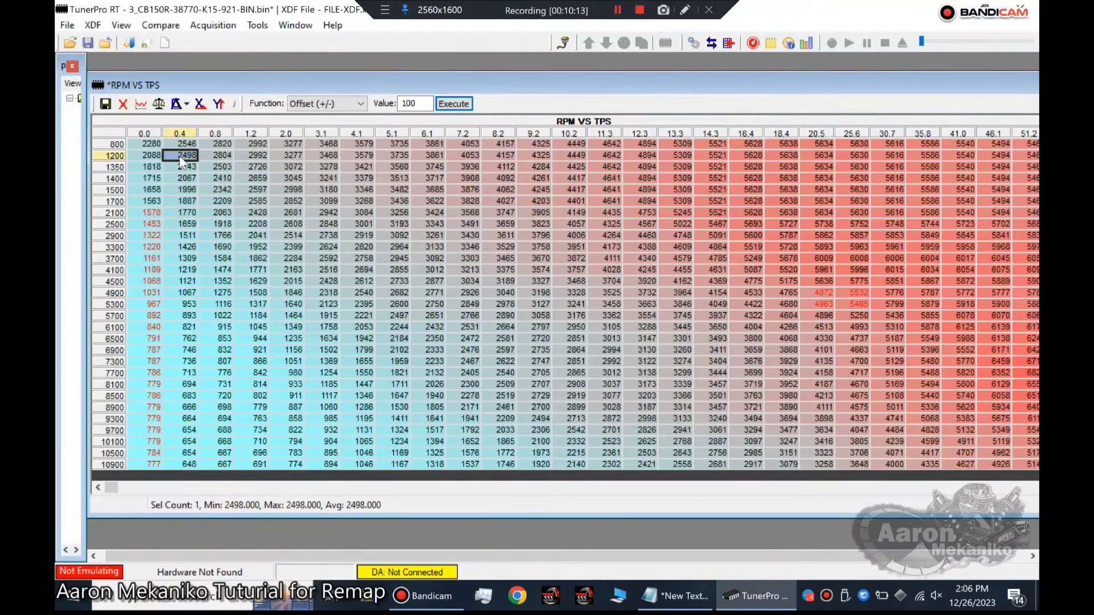
pyautogui.moveTo(181, 163); pyautogui.dragTo(187, 282)
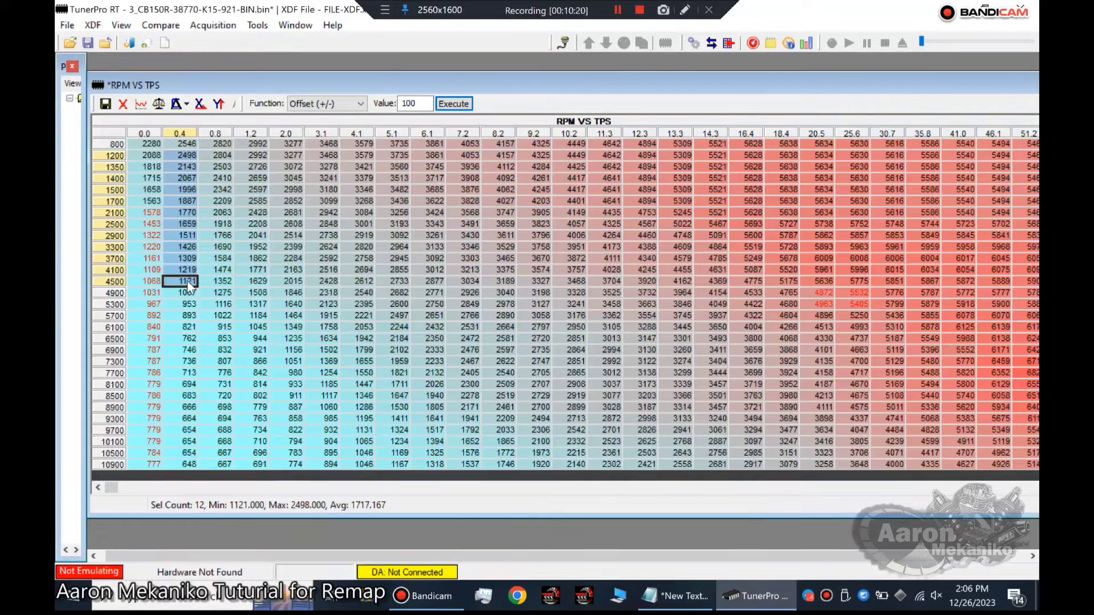
pyautogui.moveTo(187, 280); pyautogui.dragTo(566, 281)
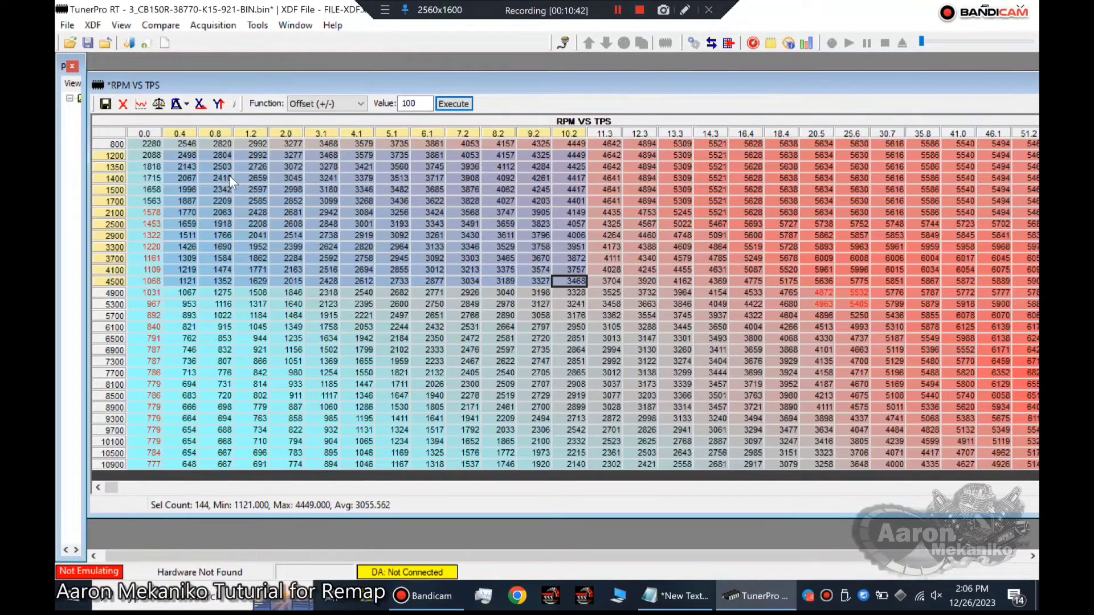
pyautogui.click(607, 155)
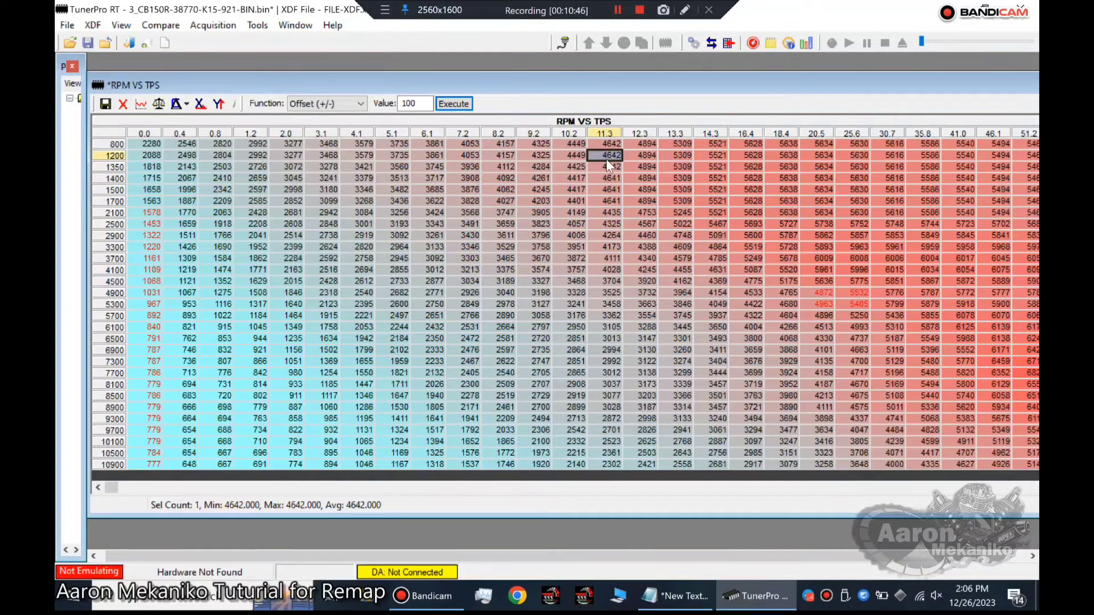
pyautogui.moveTo(605, 155); pyautogui.dragTo(1024, 341)
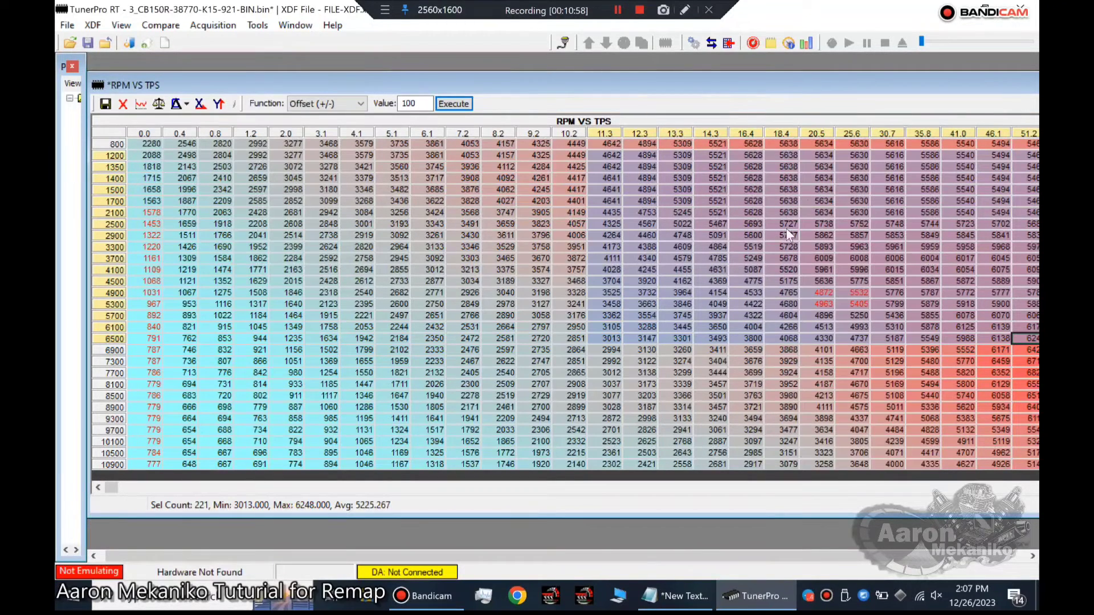
pyautogui.moveTo(600, 353); pyautogui.dragTo(1007, 445)
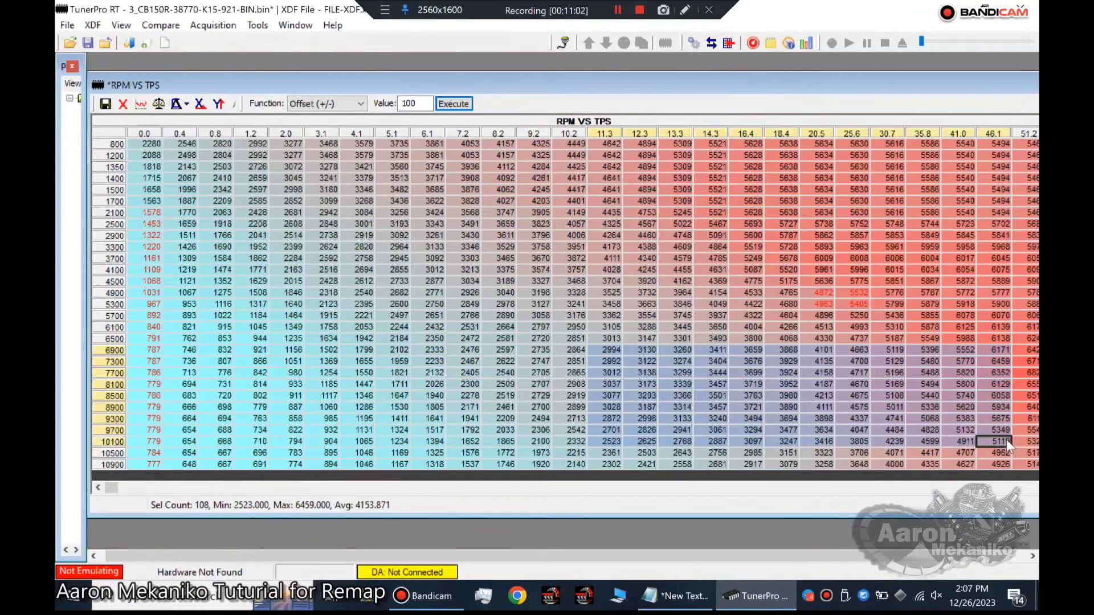
# Offset the 11.3 to 51.2 TPS cells from 1200 to 6500 rpm by 100.
pyautogui.click(600, 146)
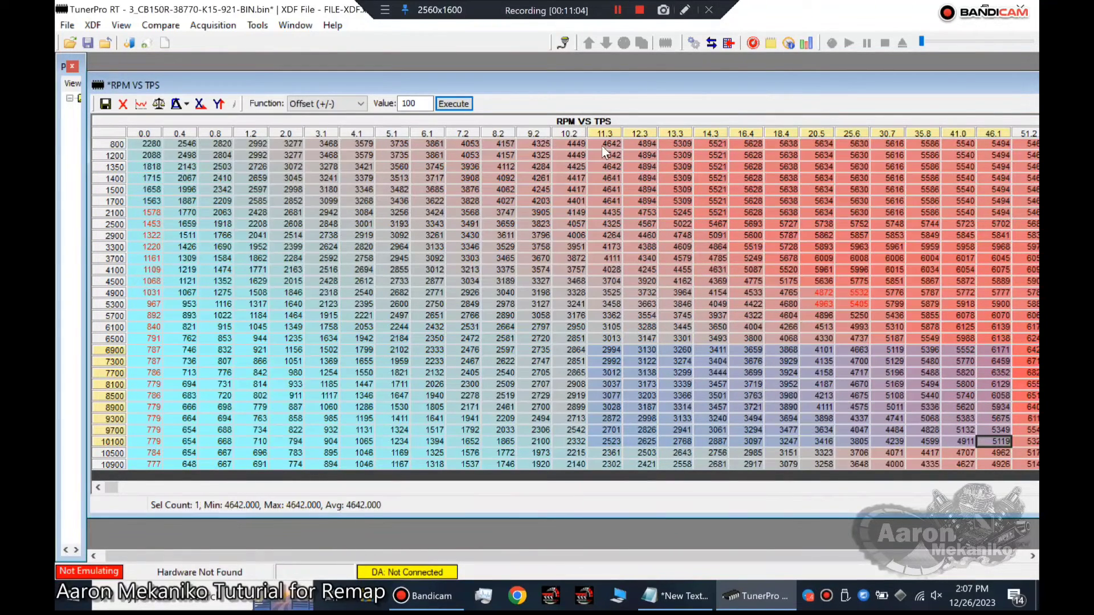
pyautogui.click(600, 155)
pyautogui.moveTo(601, 155); pyautogui.dragTo(1014, 342)
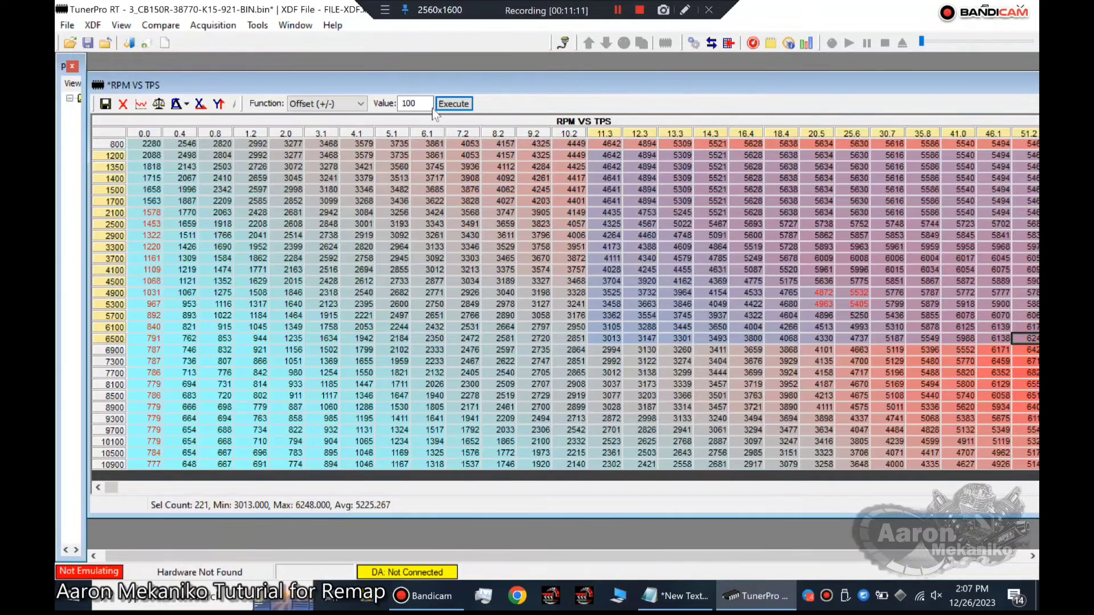
pyautogui.click(445, 101)
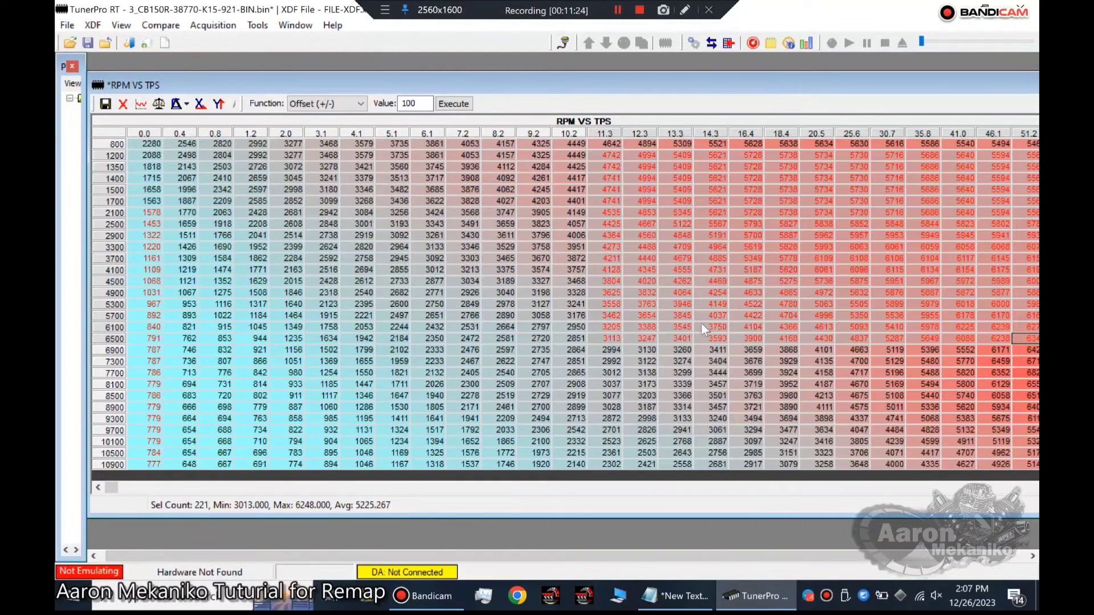
# Offset the 11.3 to 51.2 TPS cells from 6900 to 10500 rpm by -20.
pyautogui.moveTo(609, 351); pyautogui.dragTo(1025, 450)
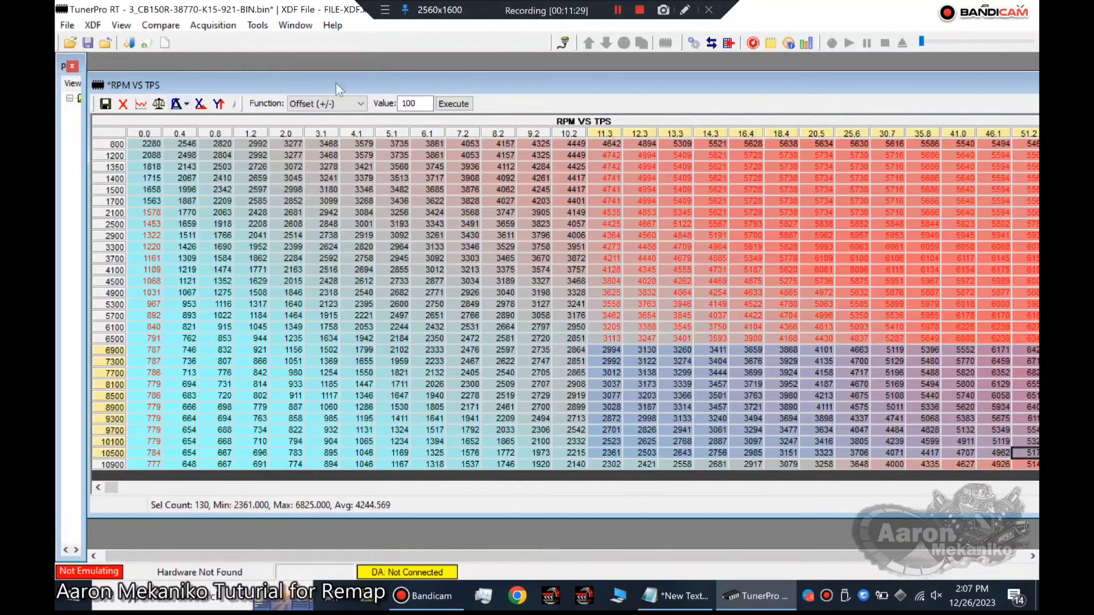
pyautogui.doubleClick(413, 103)
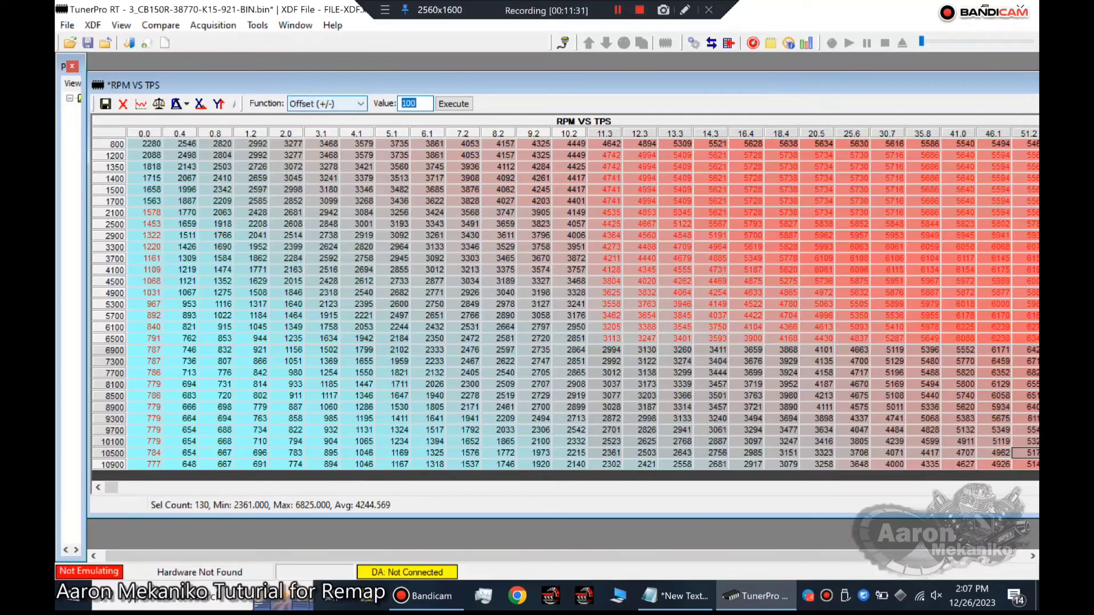
pyautogui.write('-20')
pyautogui.click(444, 103)
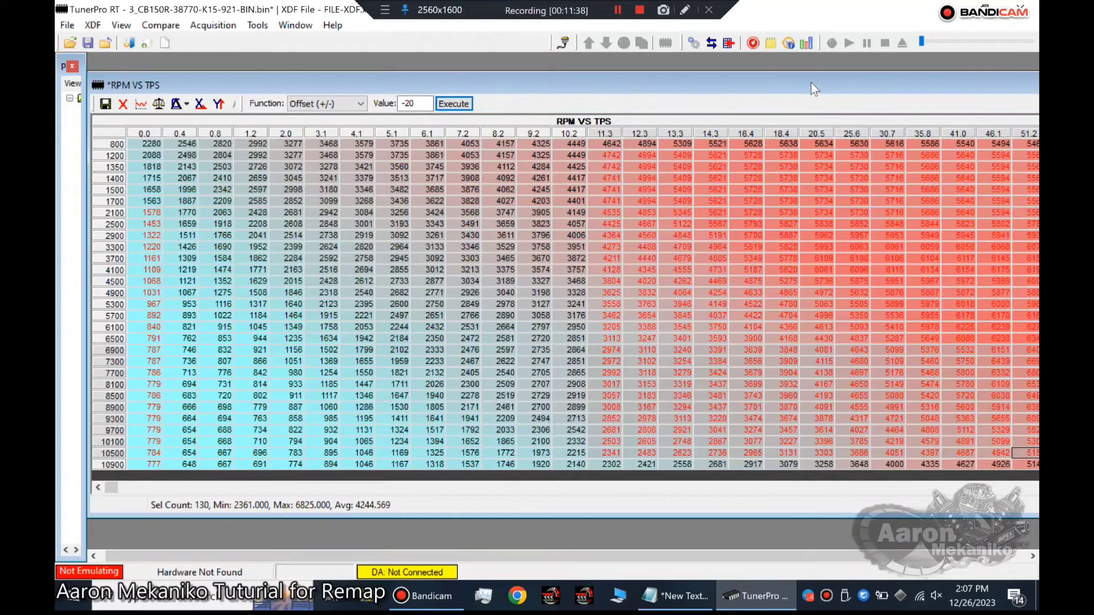
# Offset the 56.3 and 61.4 TPS cells from 1200 to 10500 rpm by 20.
pyautogui.moveTo(808, 81); pyautogui.dragTo(485, 84)
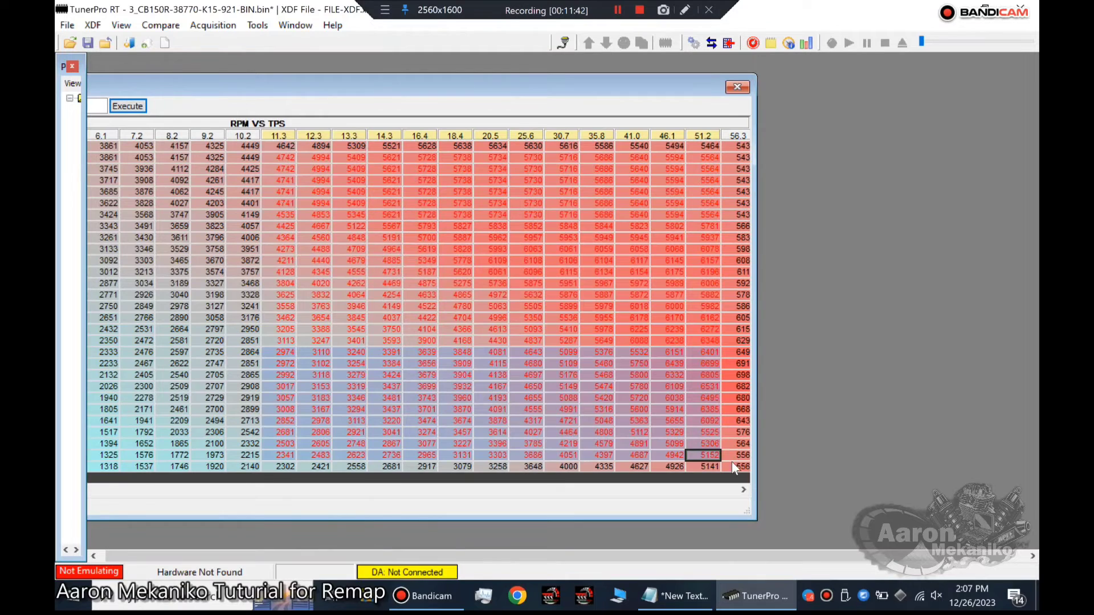
pyautogui.click(742, 490)
pyautogui.click(743, 490)
pyautogui.click(743, 490)
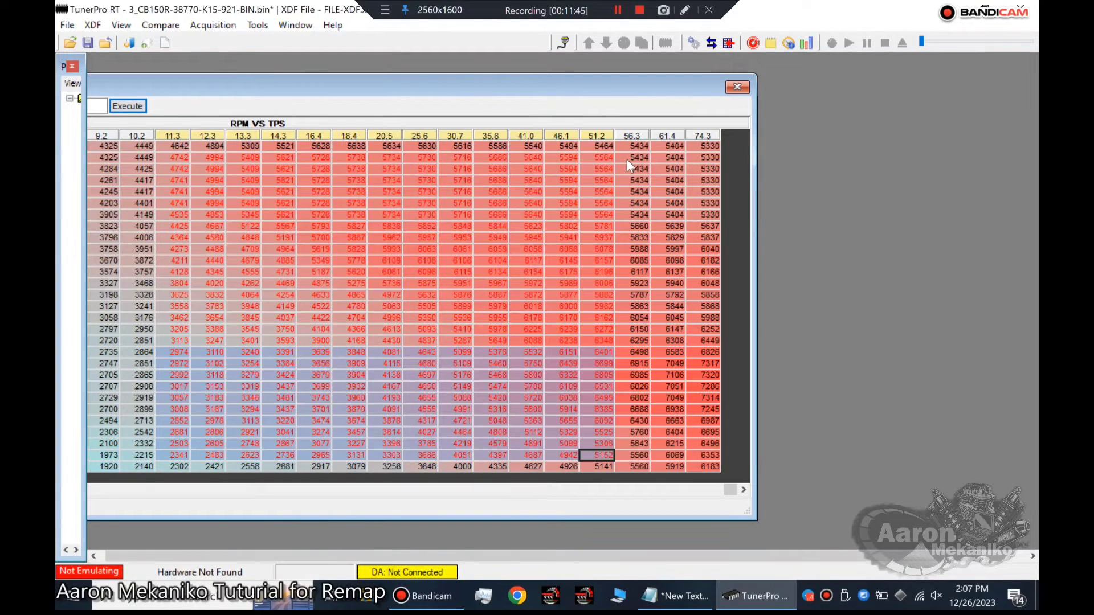
pyautogui.moveTo(627, 159); pyautogui.dragTo(677, 439)
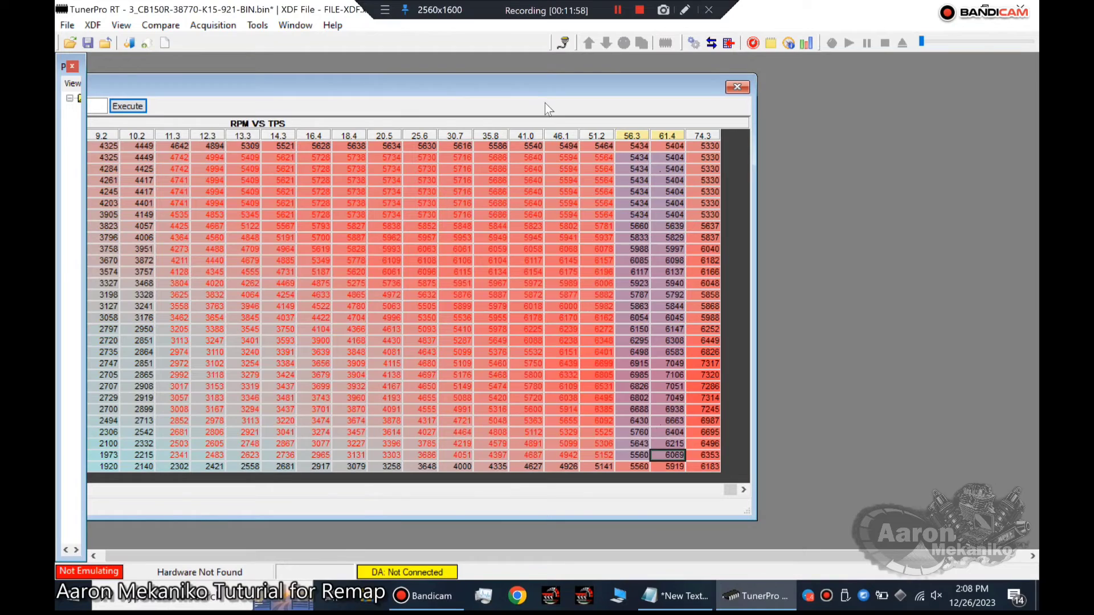
pyautogui.moveTo(532, 90); pyautogui.dragTo(661, 75)
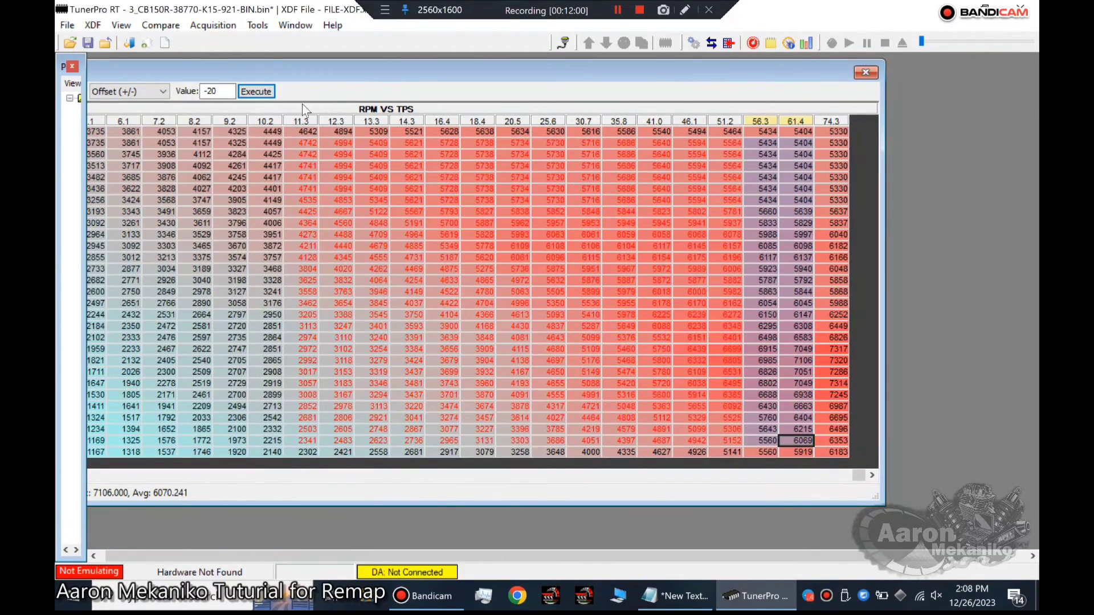
pyautogui.doubleClick(215, 91)
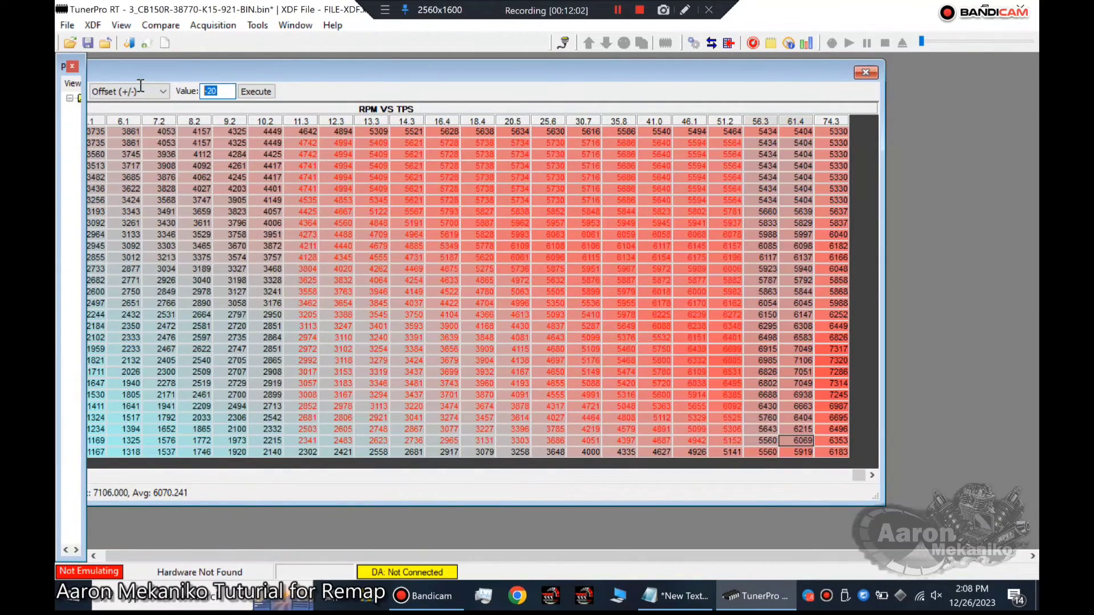
pyautogui.write('20')
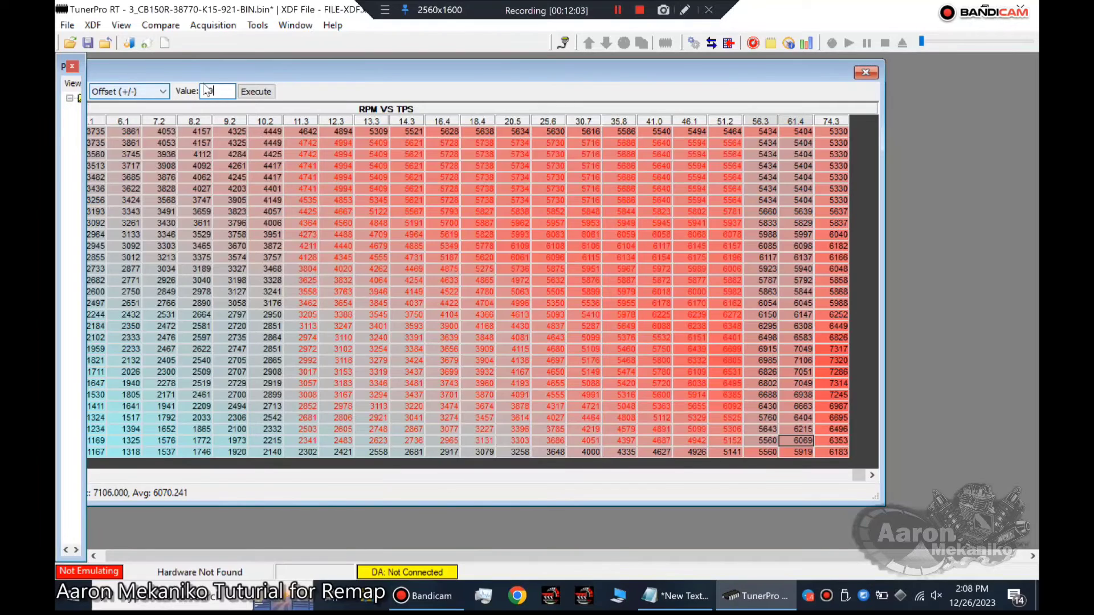
pyautogui.click(258, 91)
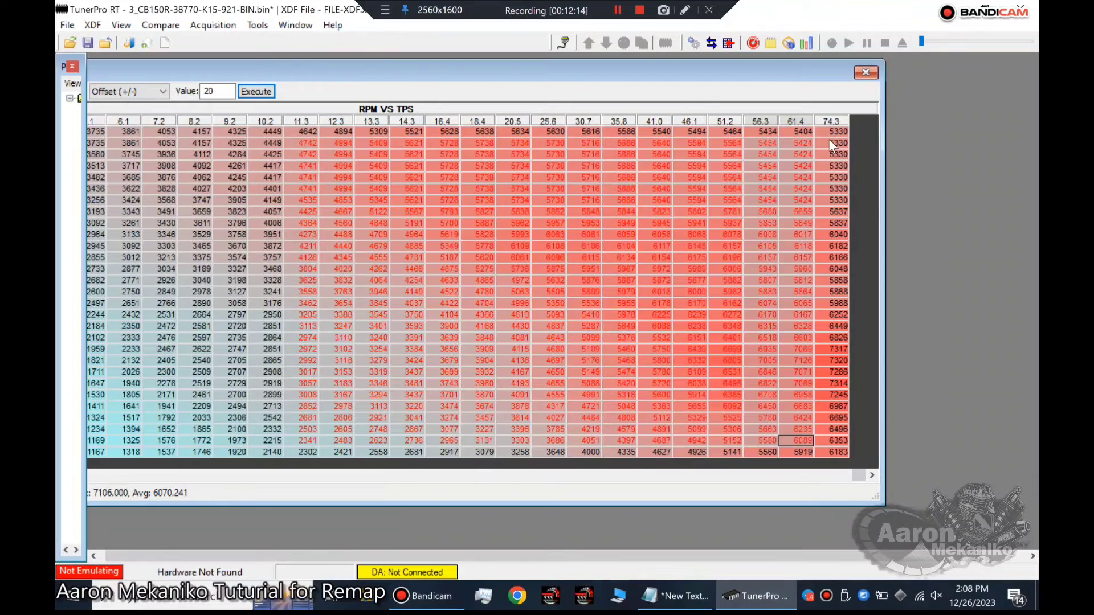
# Examine the 74.3 TPS cells from 1200 to 10100 rpm and the 10900 rpm cells from 11.3 to 61.4 TPS.
pyautogui.moveTo(830, 142); pyautogui.dragTo(840, 388)
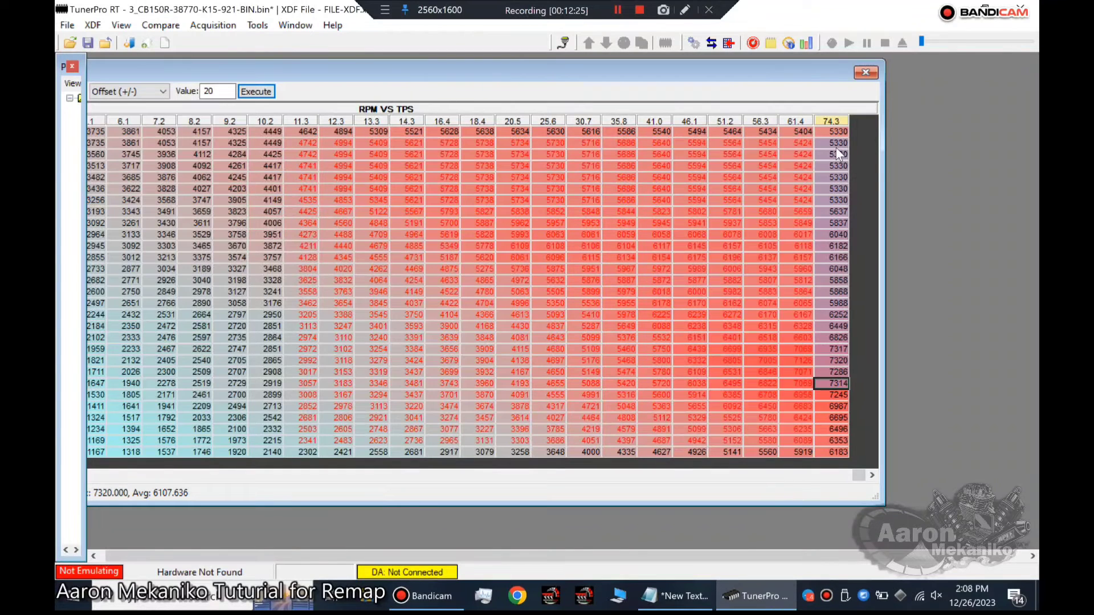
pyautogui.moveTo(834, 142); pyautogui.dragTo(836, 427)
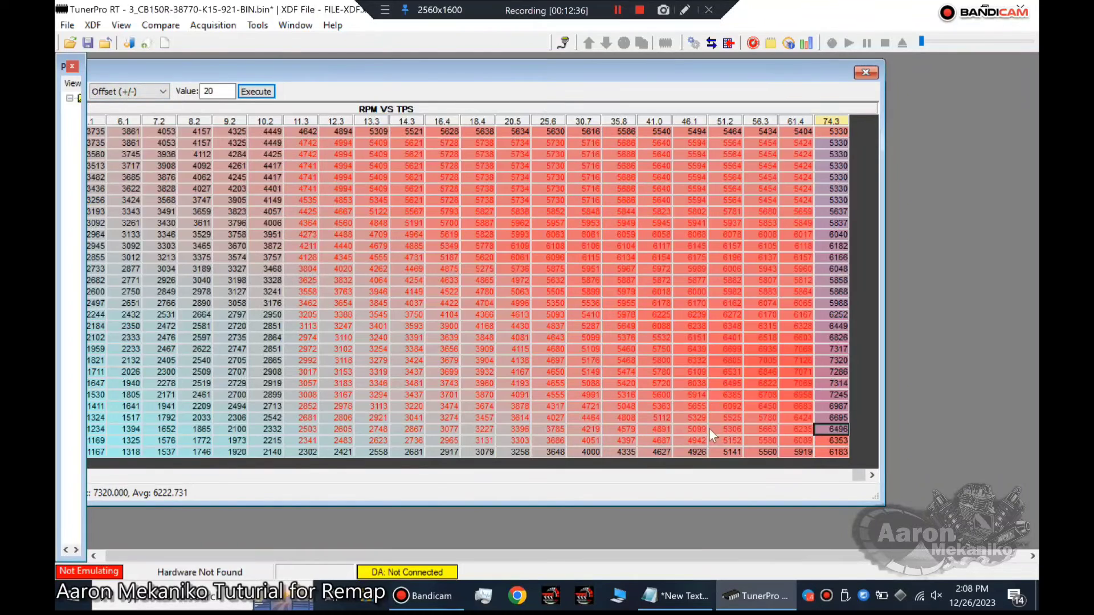
pyautogui.moveTo(309, 453); pyautogui.dragTo(796, 456)
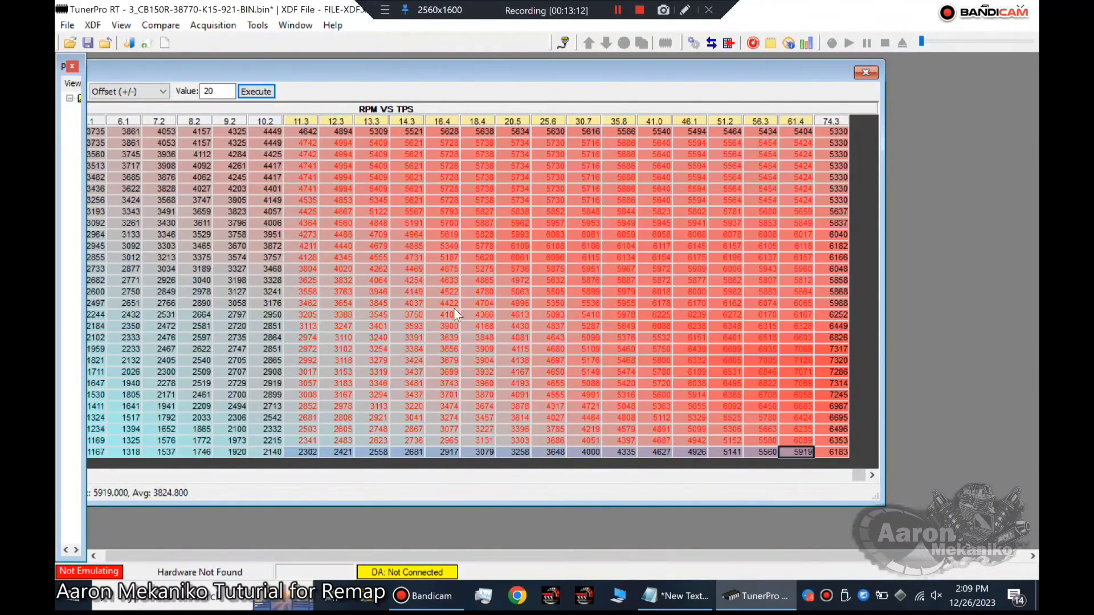
# Switch to the remap notes in Notepad and review procedure #4 with its limit, breakpoint, fuel and ignition adjustments.
pyautogui.click(679, 596)
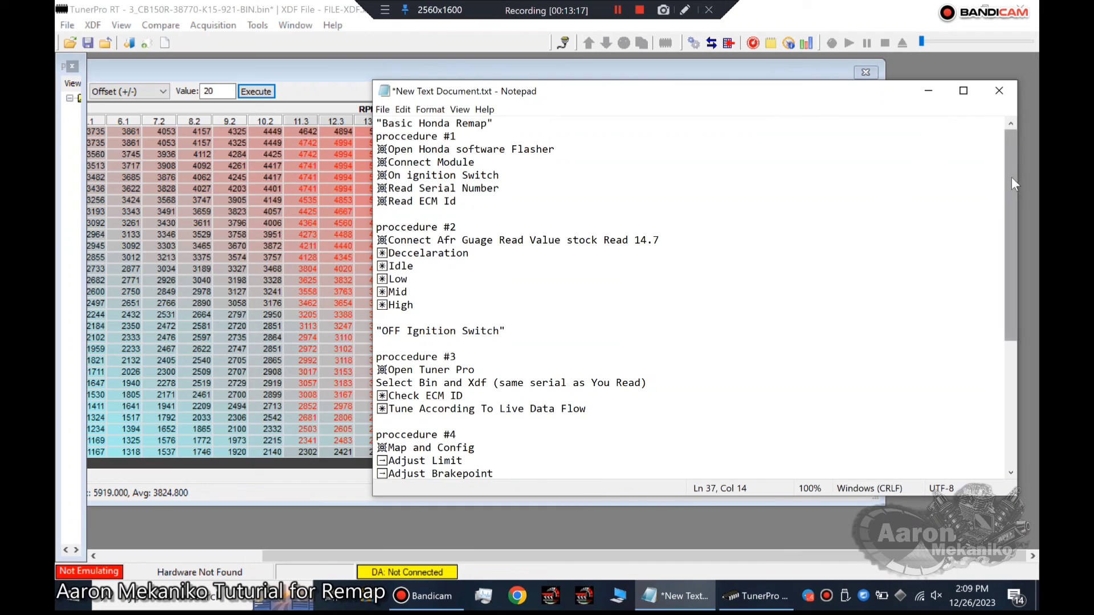
pyautogui.moveTo(1012, 181); pyautogui.dragTo(1007, 254)
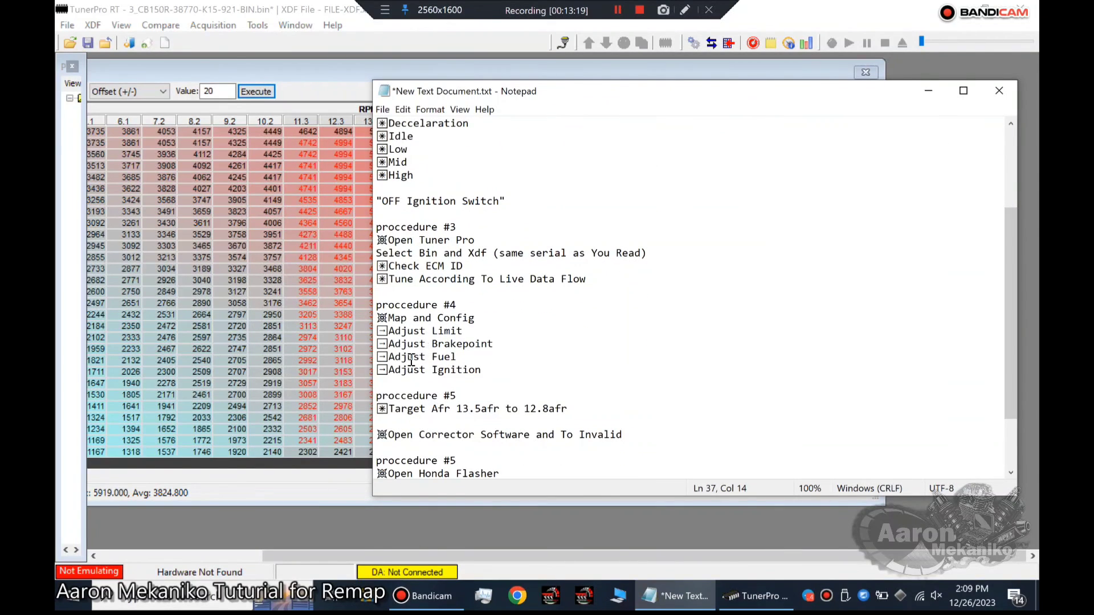